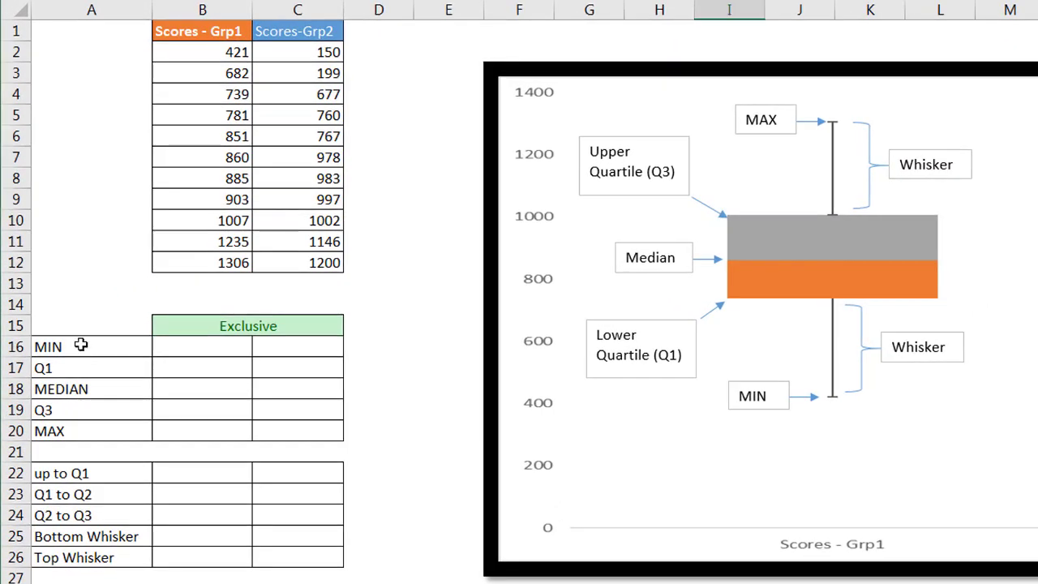
Review the summary labels from MIN to MAX and the built-in statistical chart types, including Box and Whisker
click(82, 347)
click(77, 369)
click(77, 386)
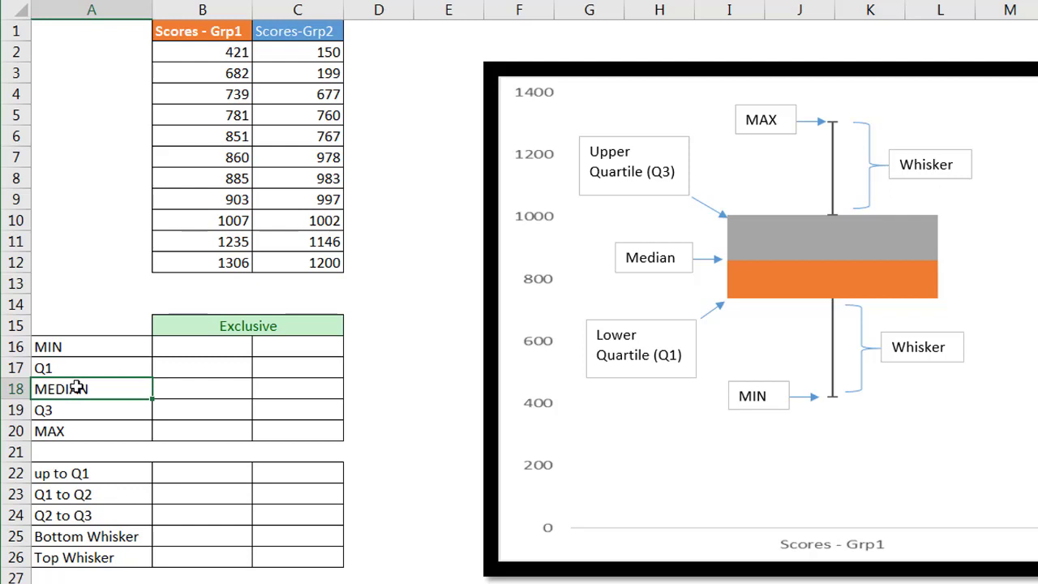
click(75, 408)
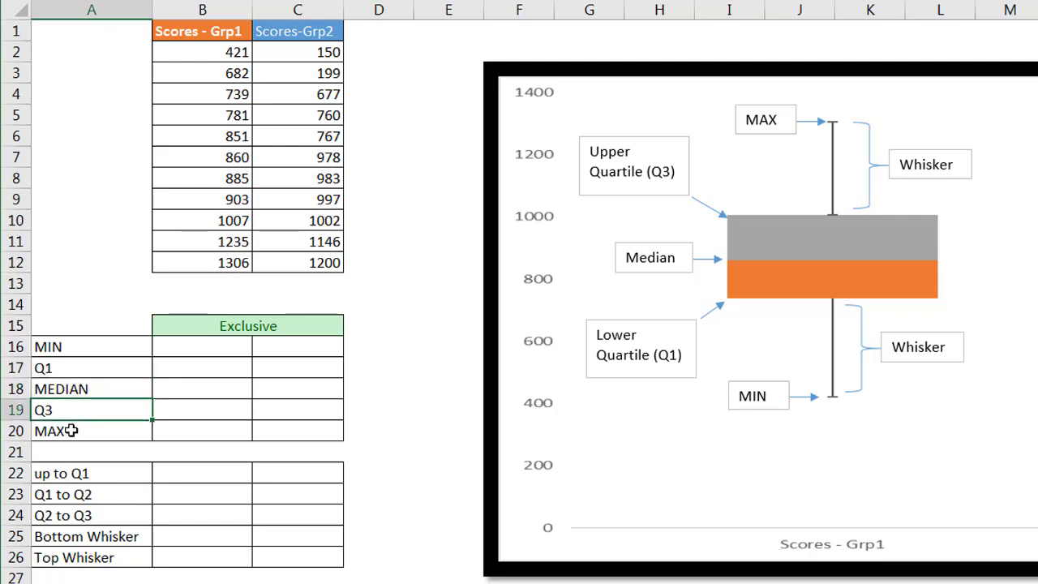
click(71, 431)
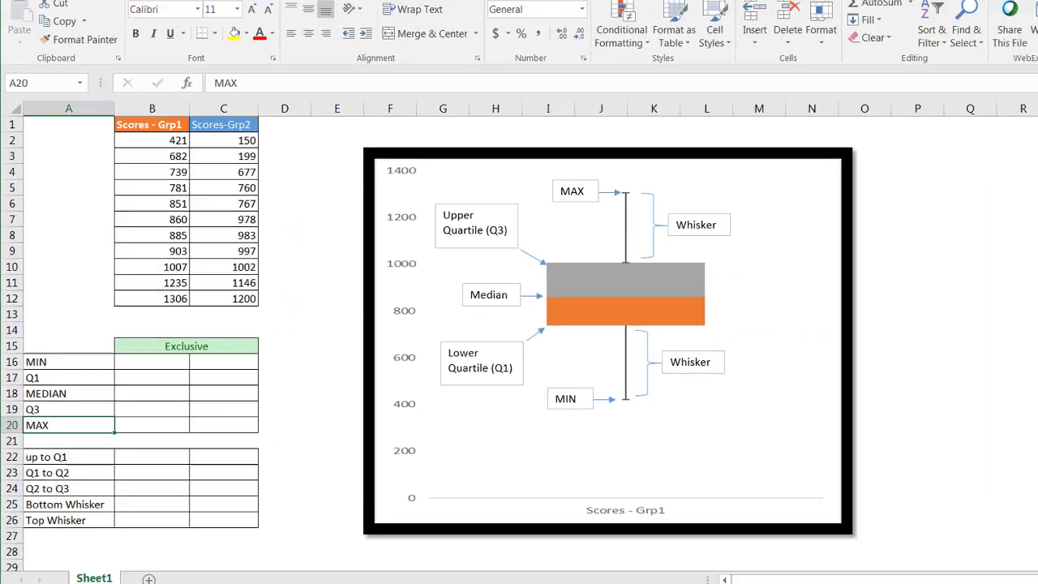
click(105, 34)
click(518, 67)
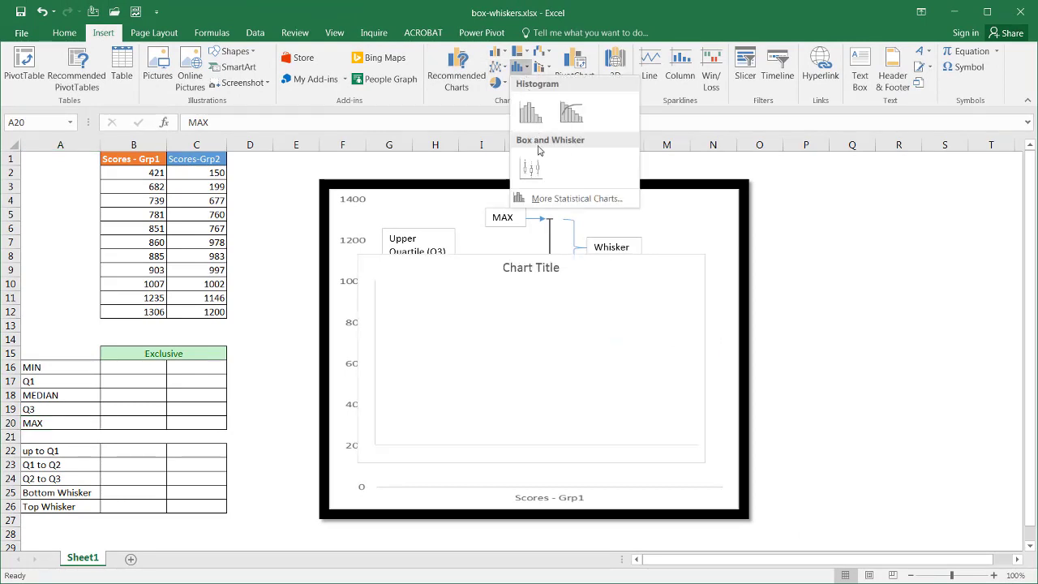
click(660, 162)
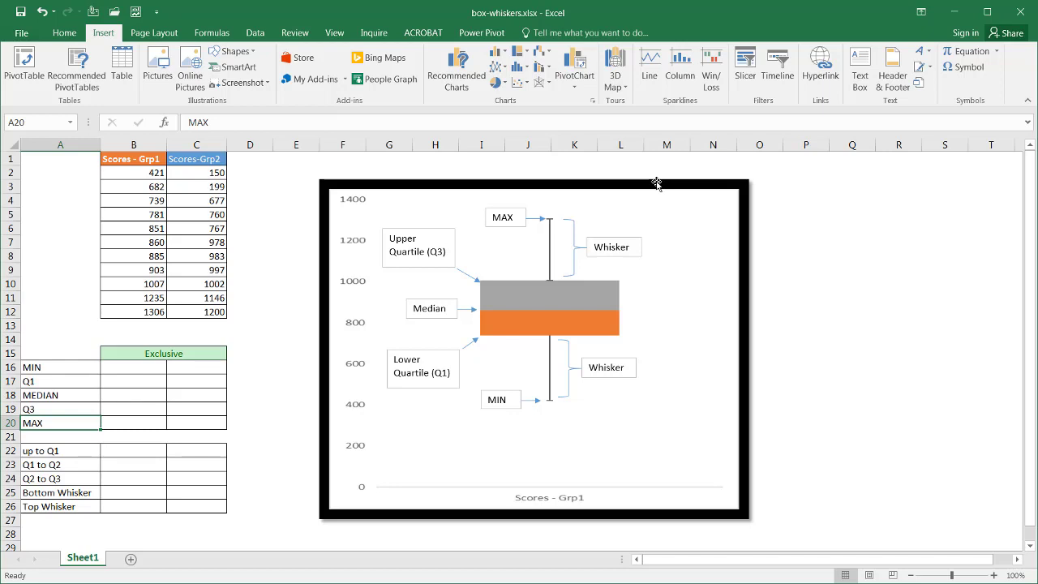
Delete the annotated sample box plot from the worksheet
click(613, 185)
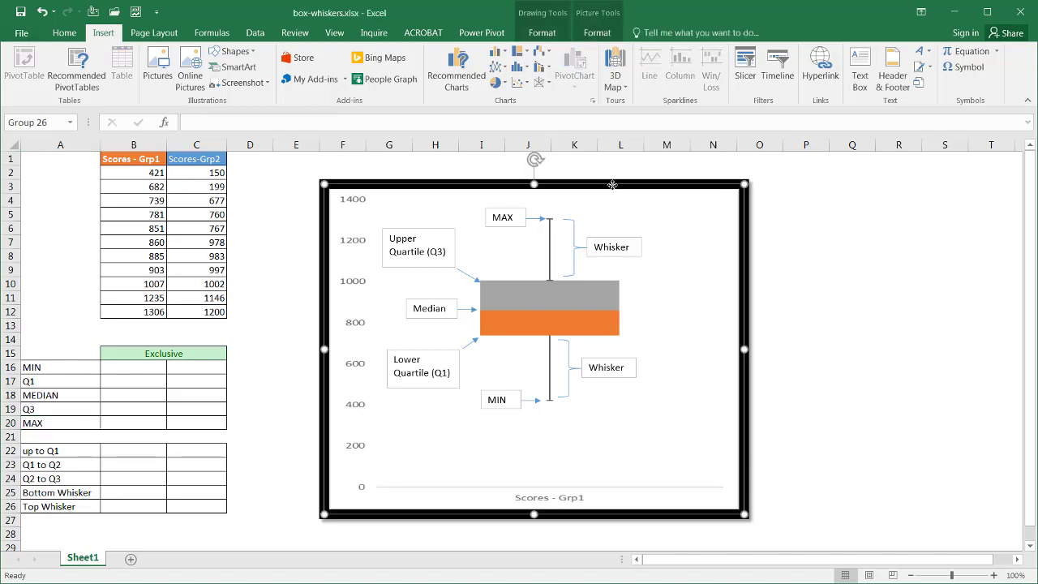
key(Delete)
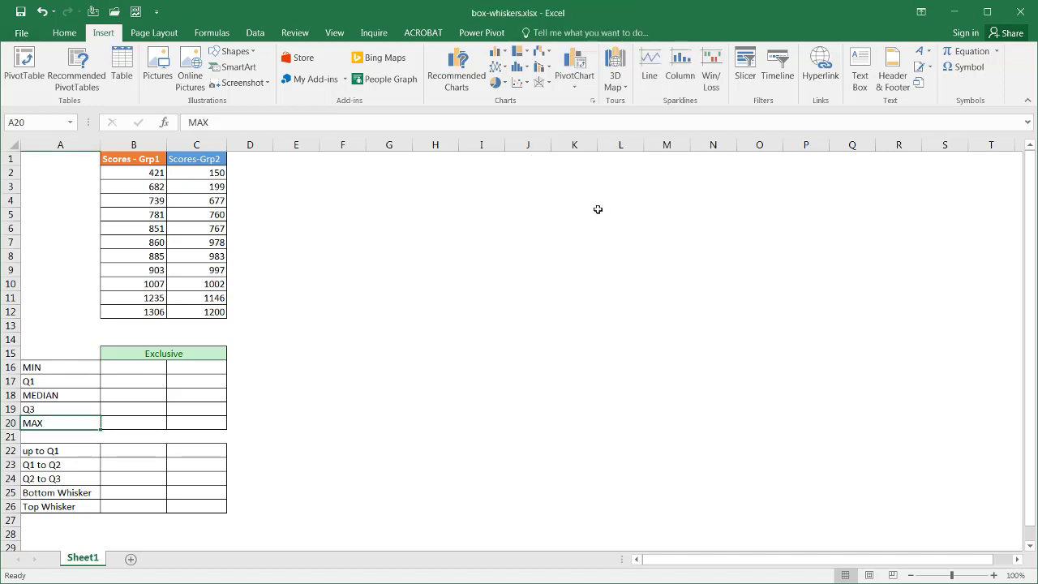
click(71, 367)
click(69, 382)
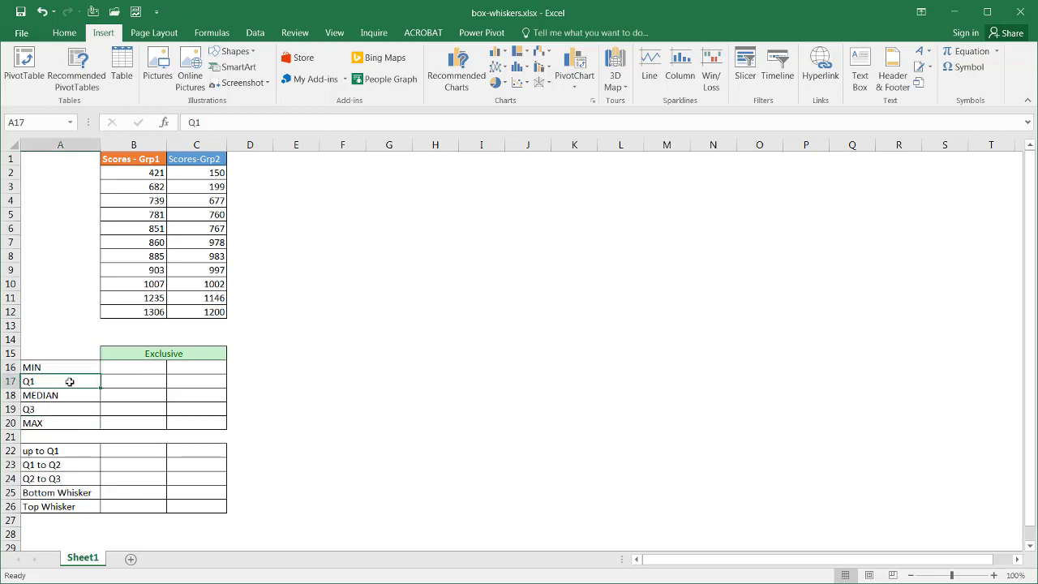
click(68, 395)
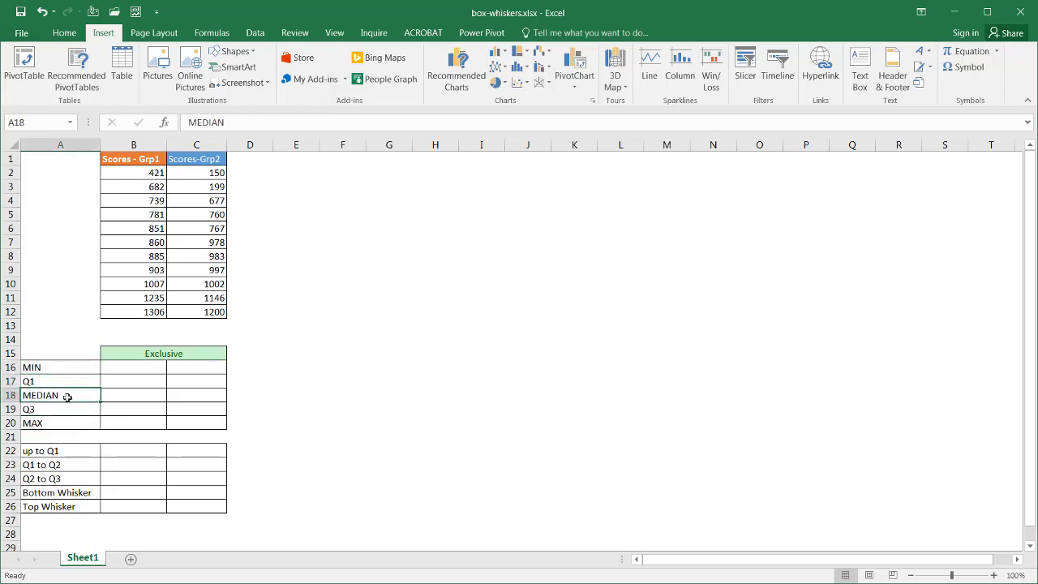
click(65, 409)
click(65, 424)
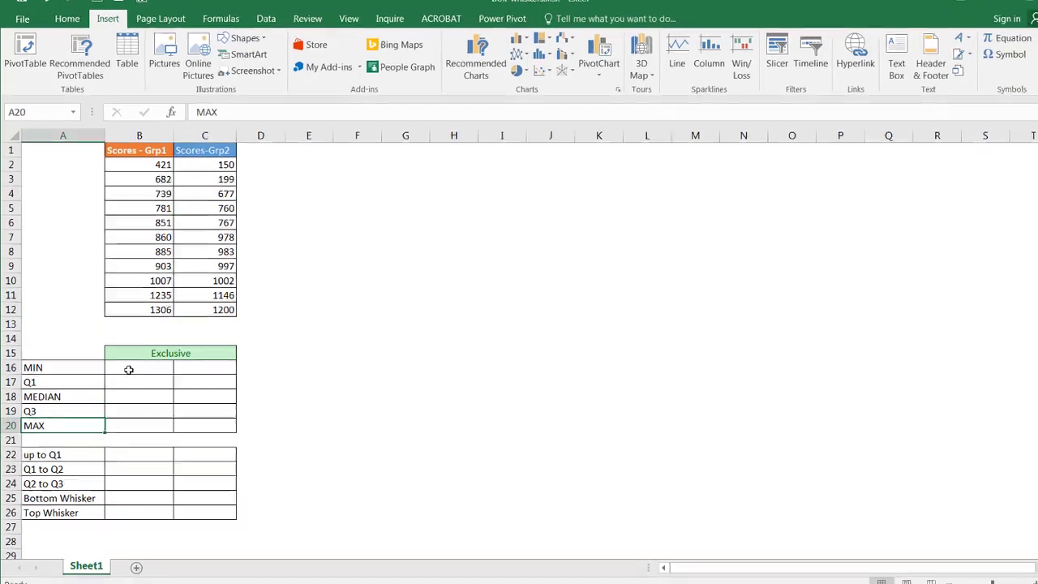
Calculate the minimum in B16 with =MIN(B2:B12) and copy the formula across to C16 for Scores-Grp2
click(130, 367)
text(=min)
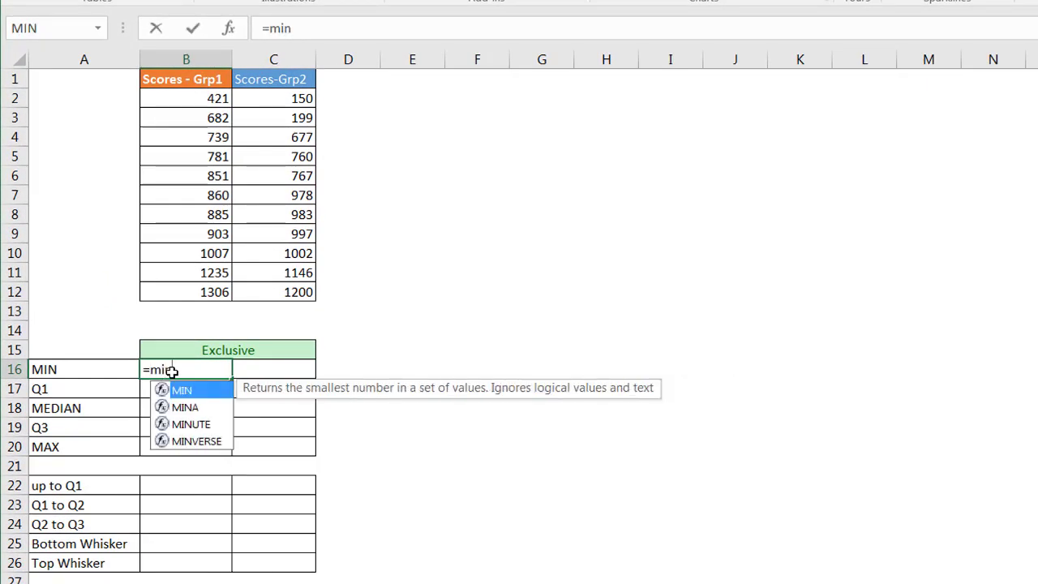
key(Tab)
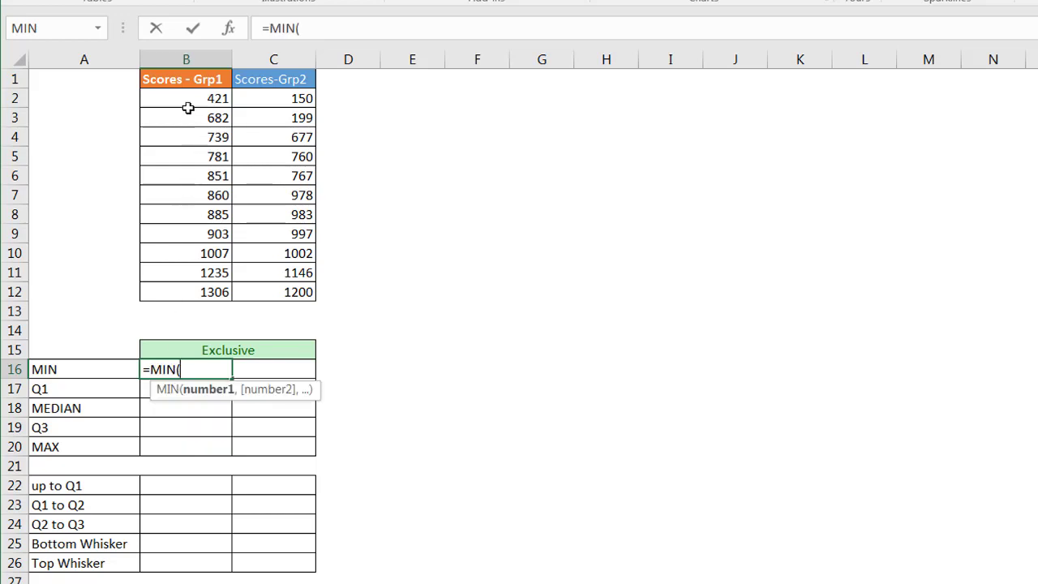
drag(187, 100, 186, 294)
key(Return)
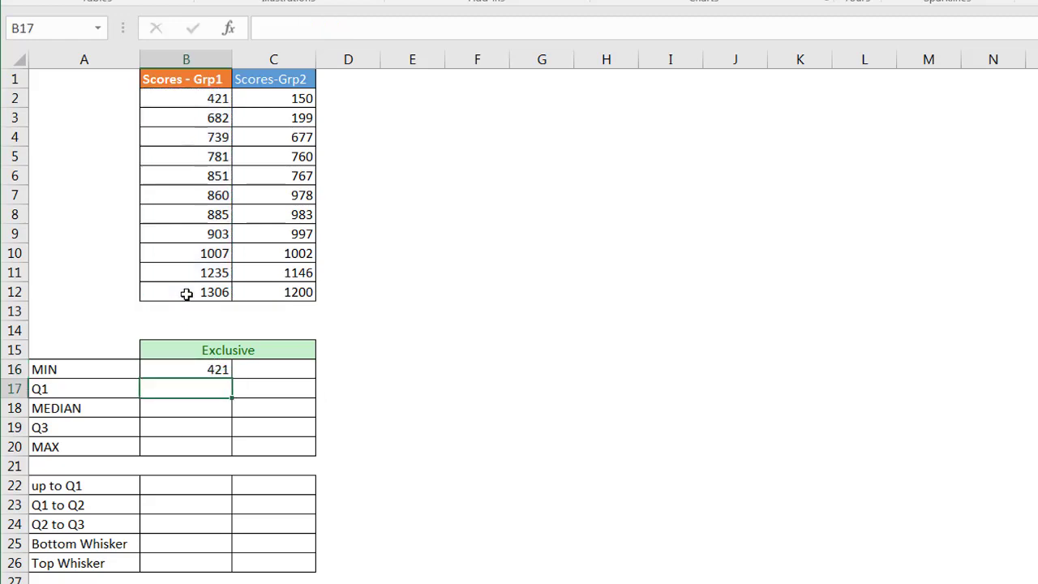
click(197, 369)
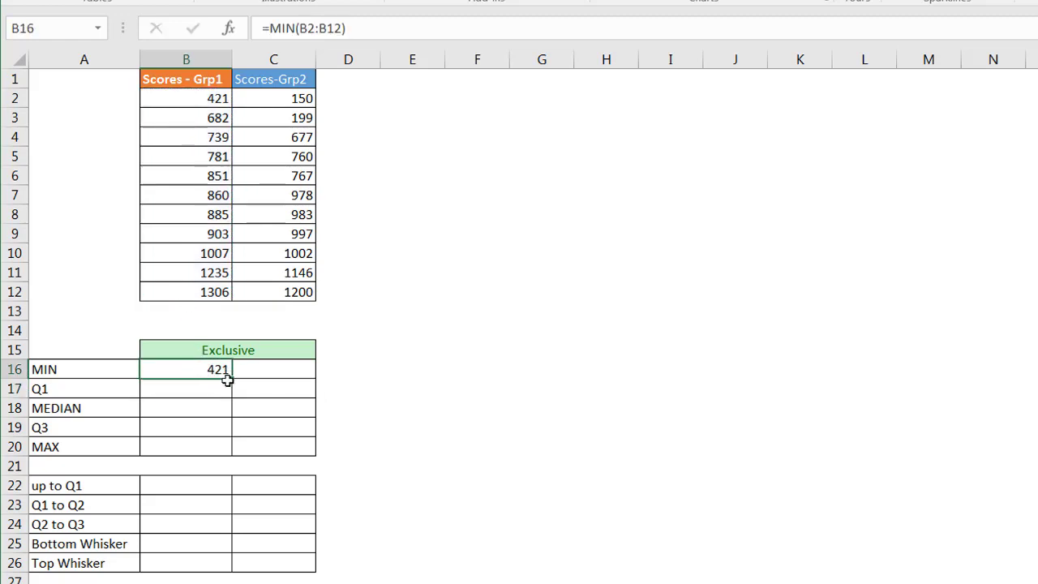
drag(234, 378, 299, 369)
click(296, 370)
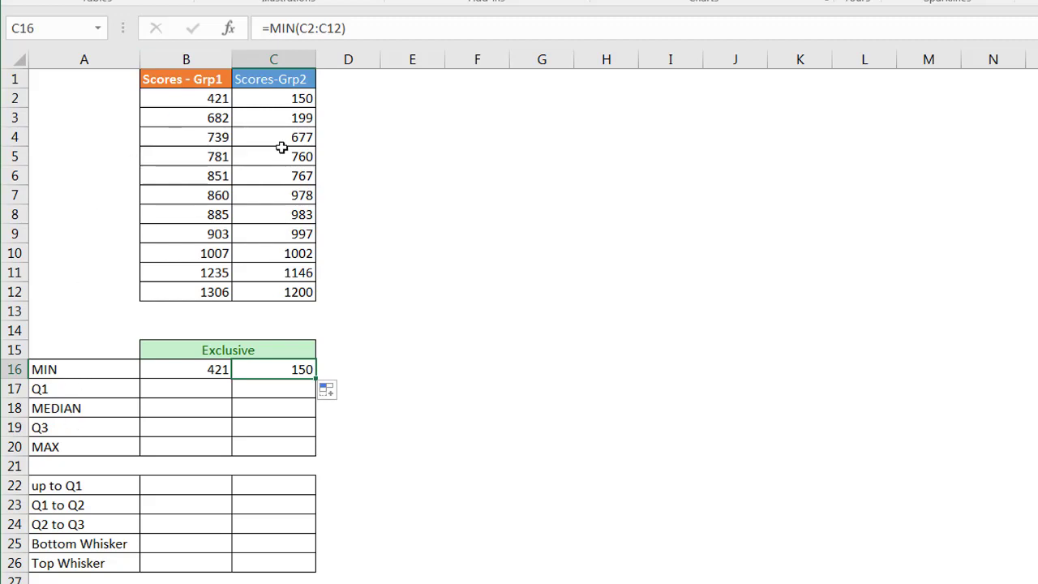
Calculate the first quartile in B17 with =QUARTILE.EXC(B2:B12,1) and copy the formula across to C17
click(178, 388)
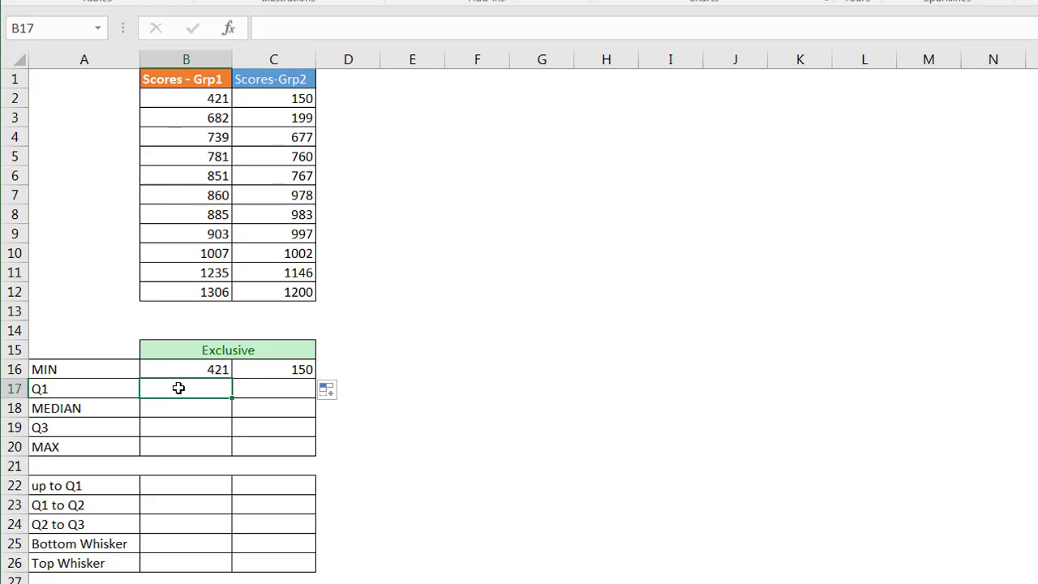
text(=qua)
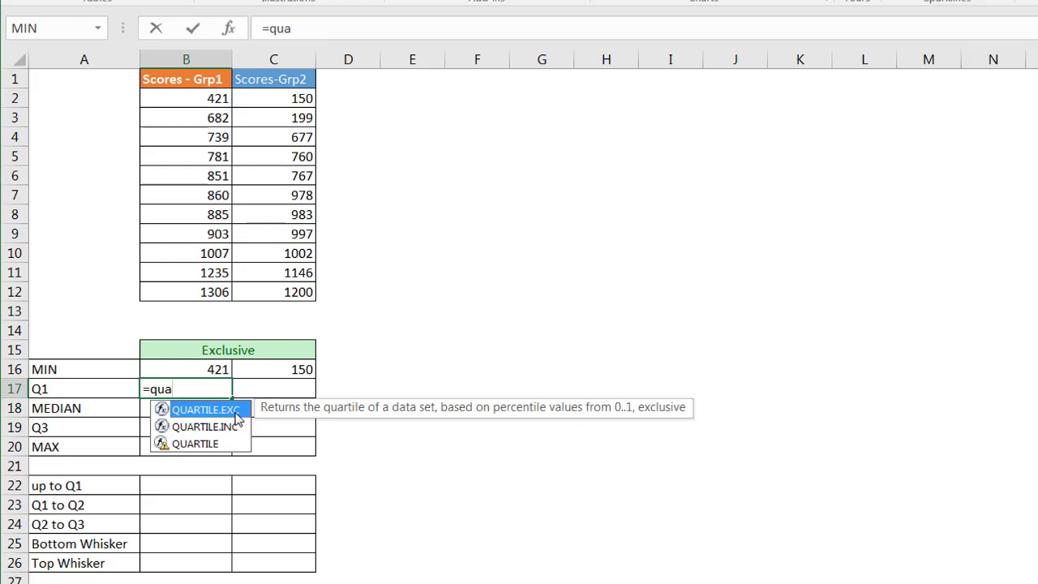
double_click(238, 417)
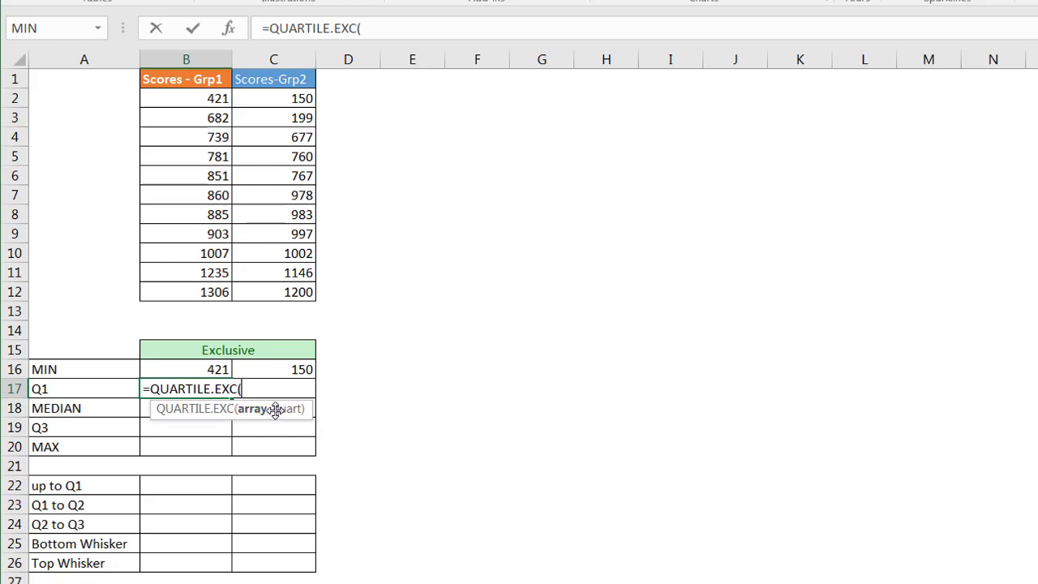
drag(180, 100, 175, 288)
text(,)
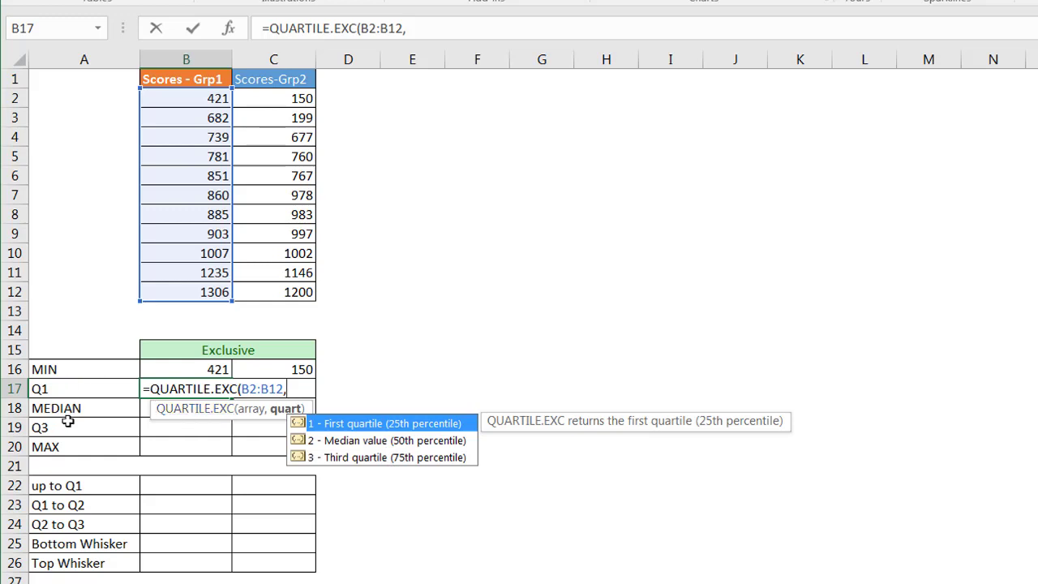
double_click(341, 424)
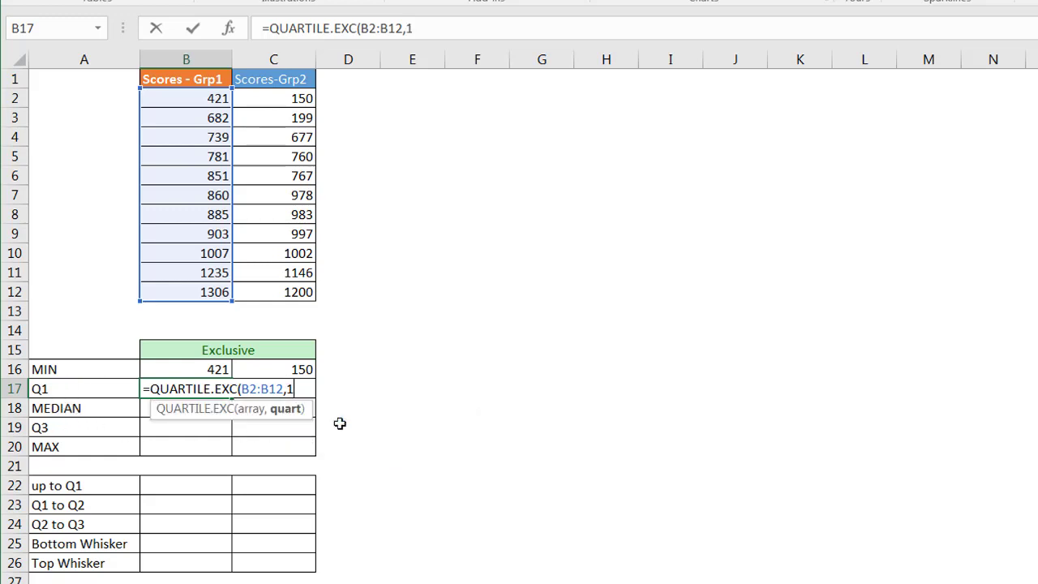
key(Return)
click(218, 392)
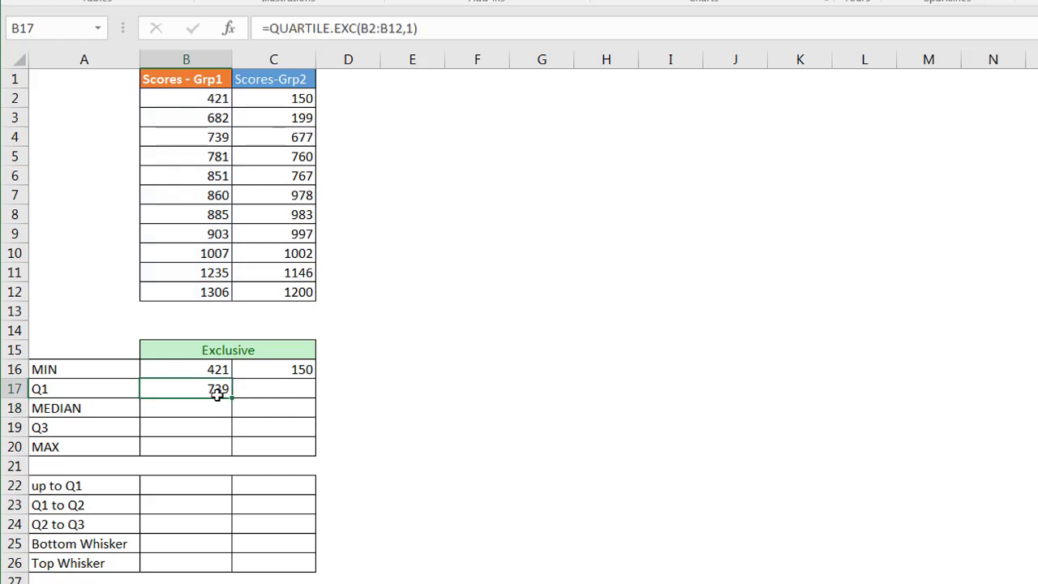
drag(231, 397, 289, 392)
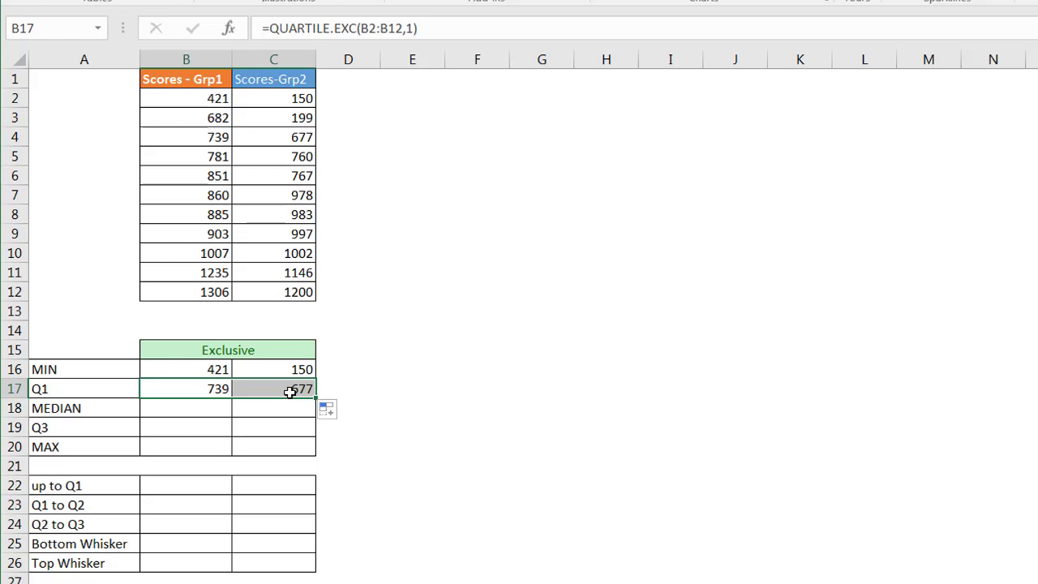
click(289, 393)
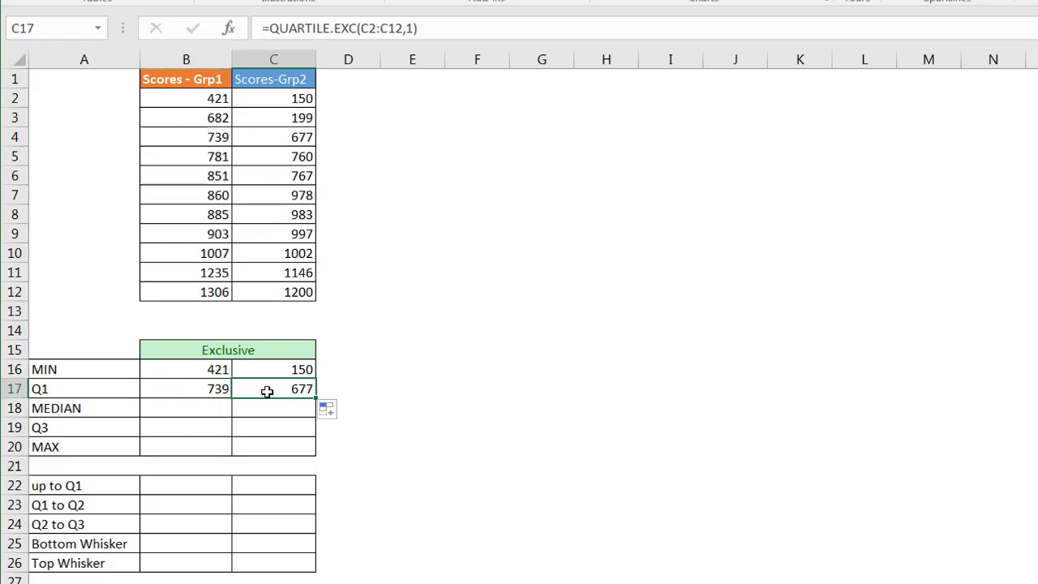
Calculate the median in B18 with =QUARTILE.EXC(B2:B12,2) and copy the formula across to C18
click(170, 408)
text(=quar)
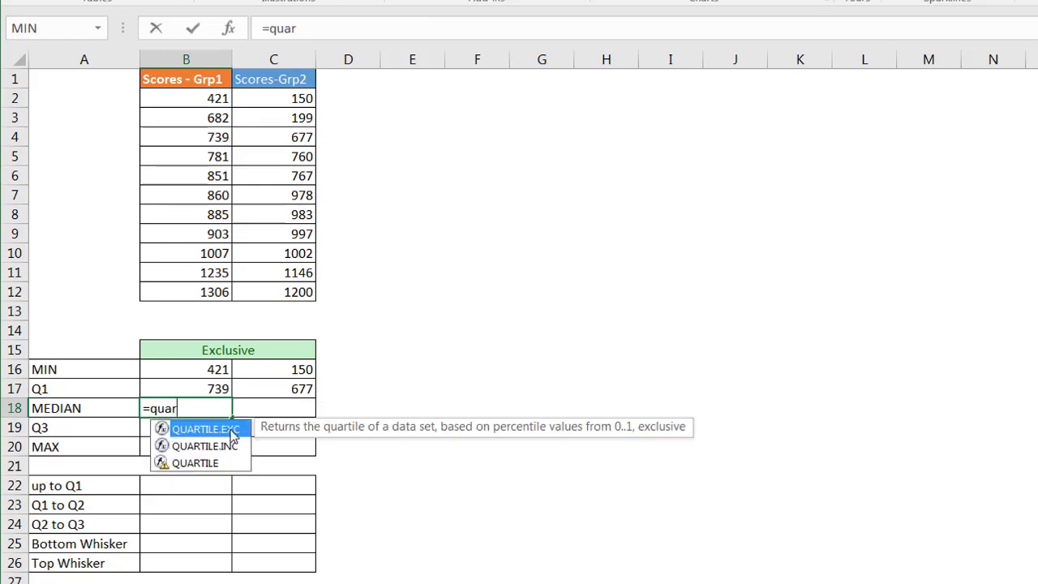
double_click(232, 436)
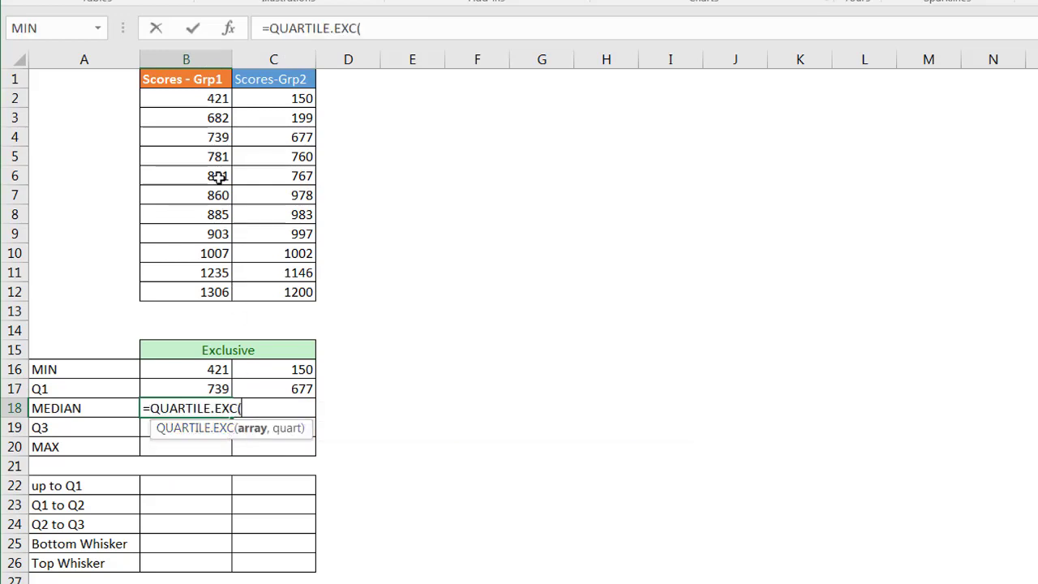
drag(204, 101, 213, 299)
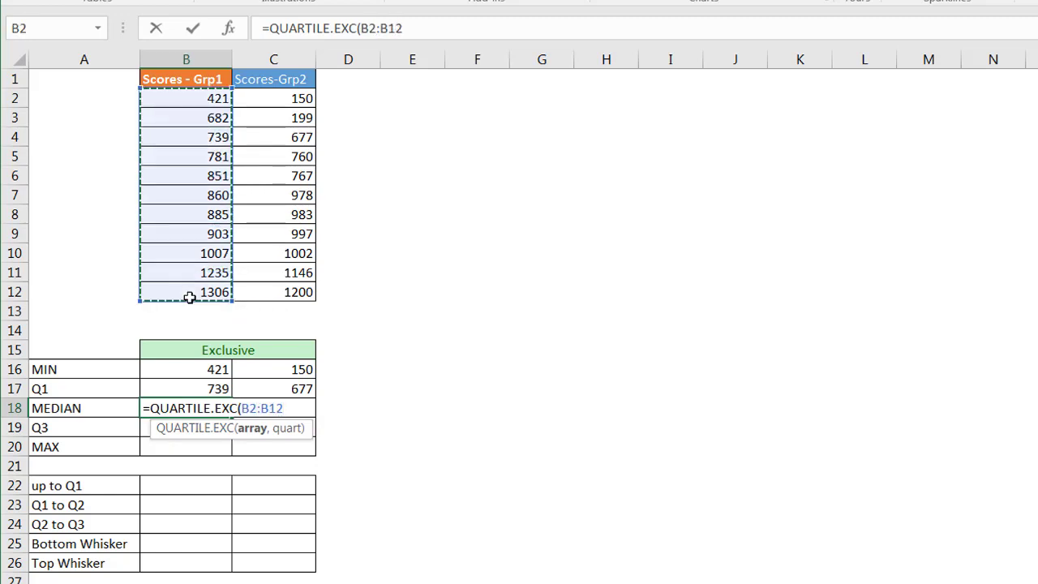
text(,2)
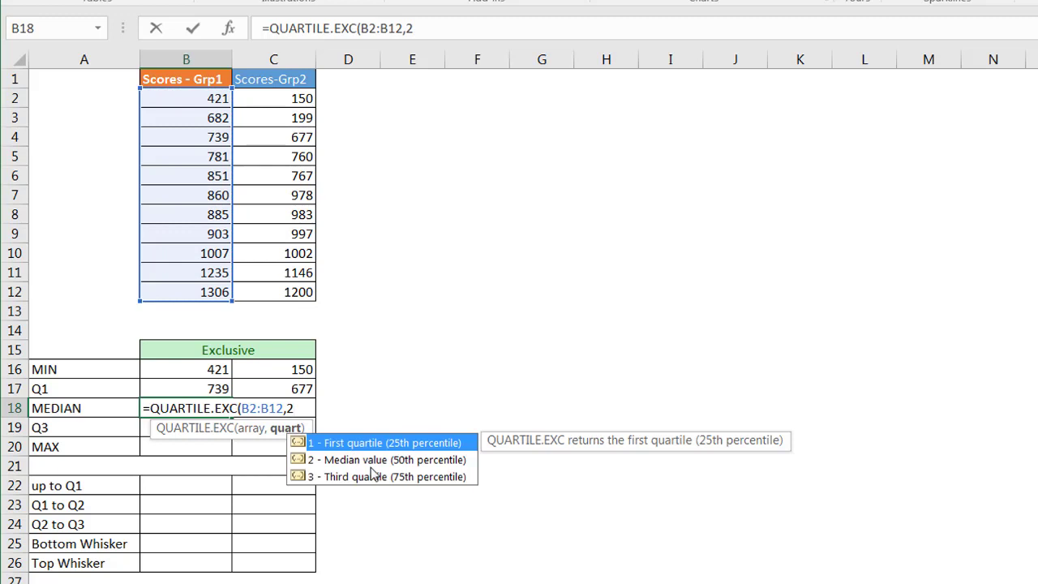
key(Return)
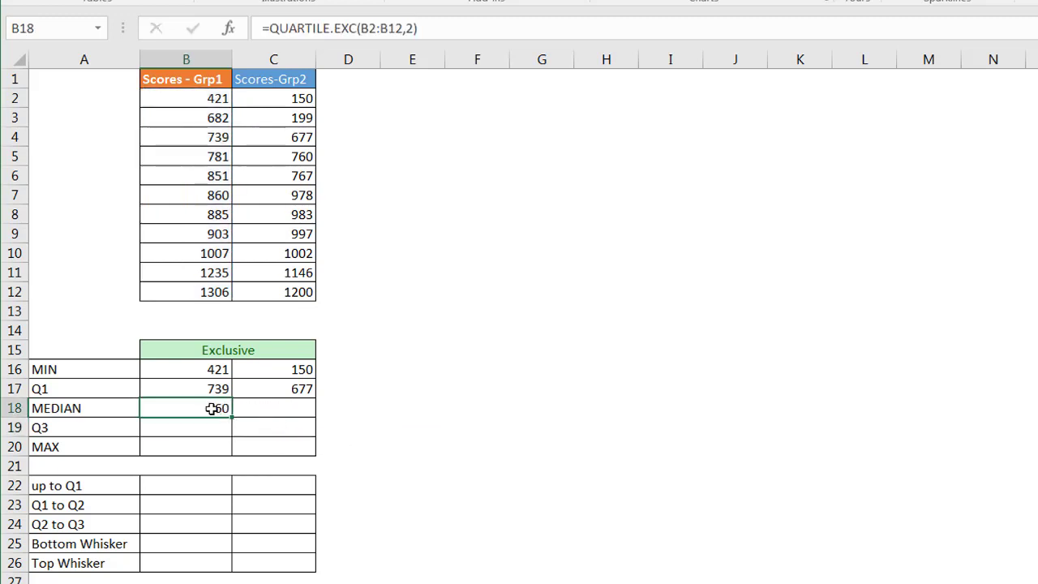
drag(232, 418, 290, 409)
click(291, 410)
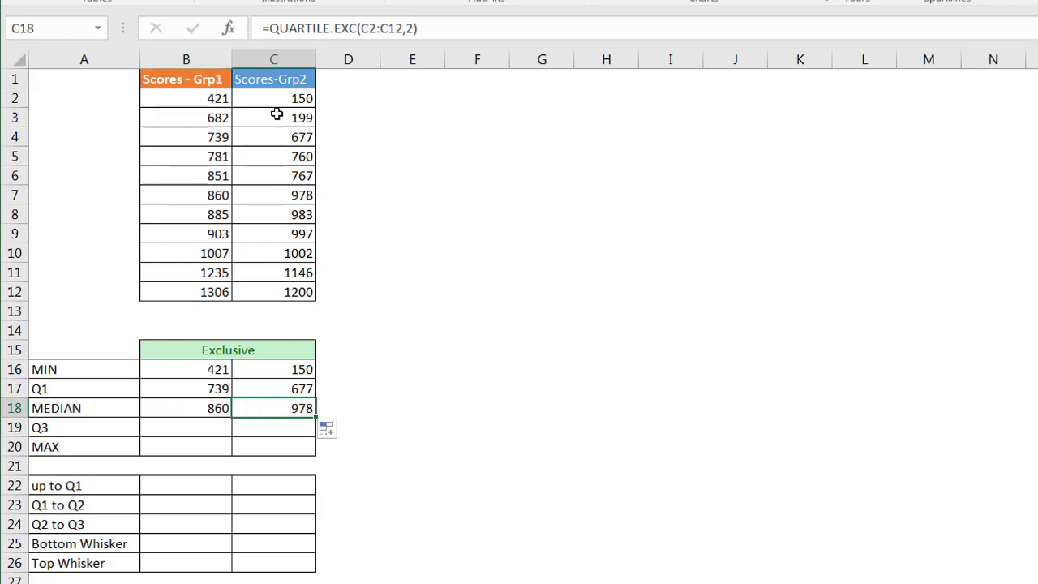
Calculate the third quartile in B19 with =QUARTILE.EXC(B2:B12,3) and copy the formula across to C19
click(177, 435)
text(=quar)
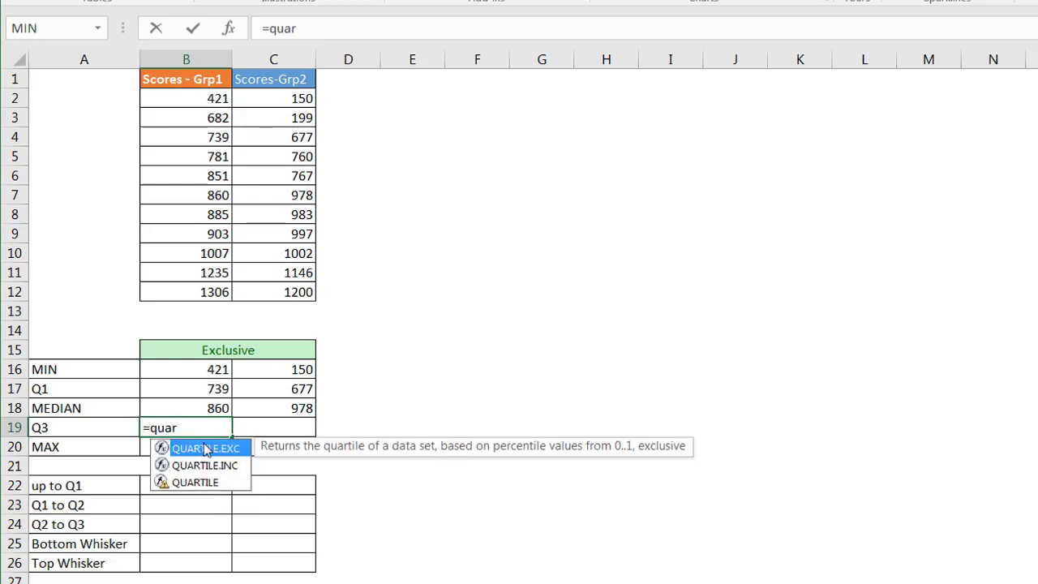
double_click(204, 448)
drag(209, 92, 201, 287)
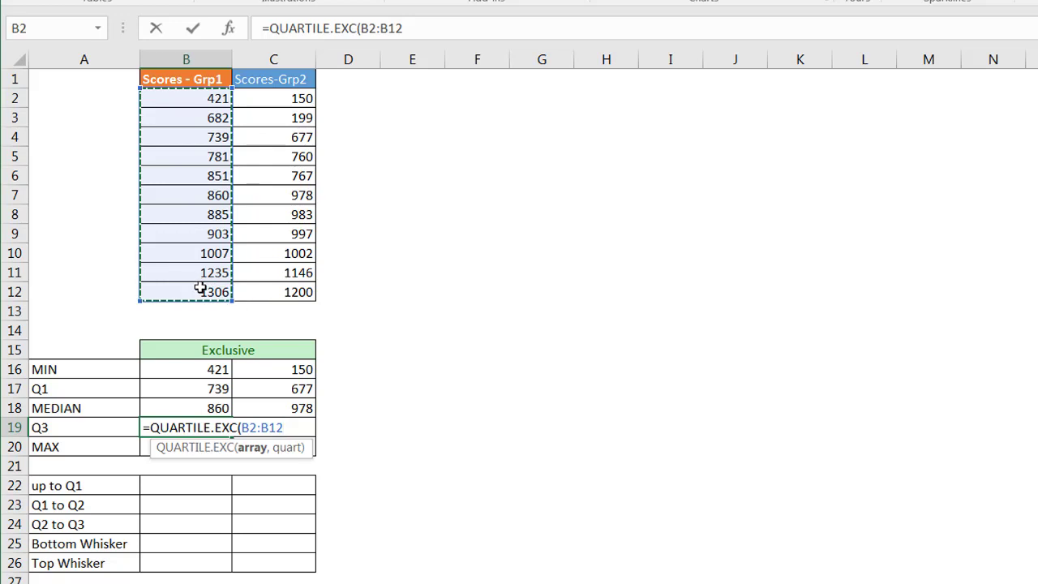
text(,3)
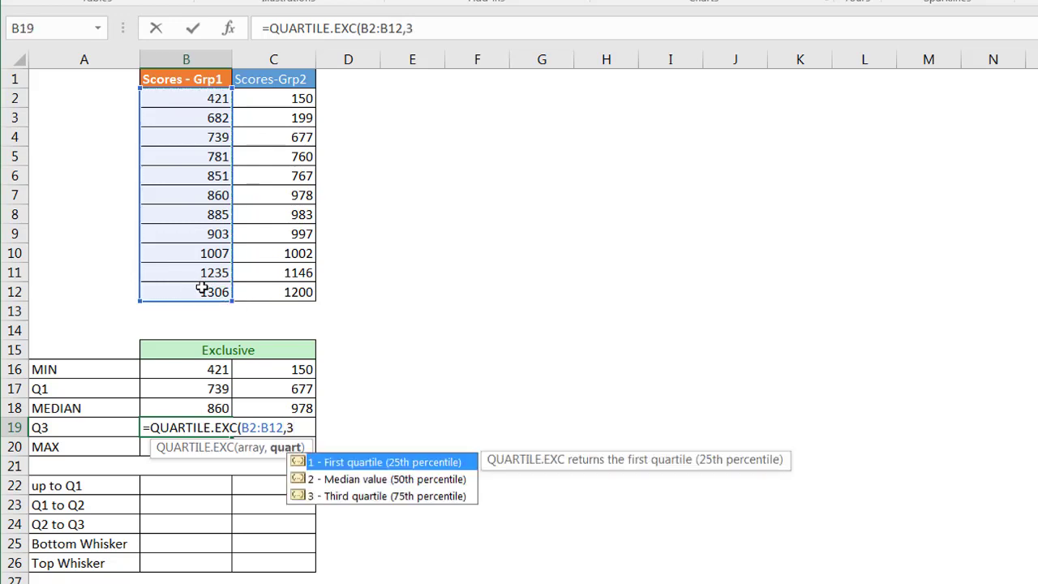
key(Return)
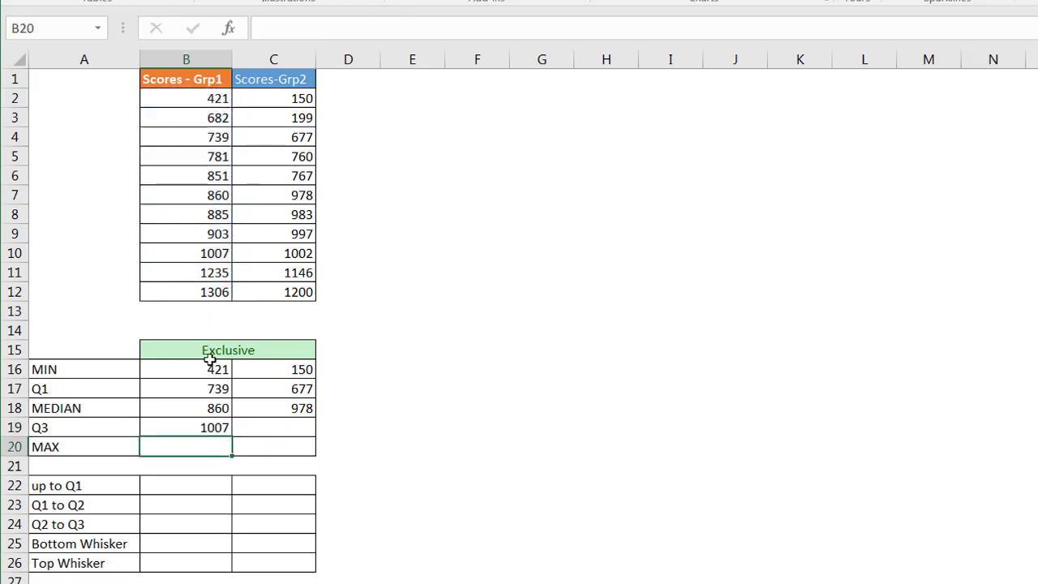
click(197, 424)
drag(251, 432, 292, 428)
Calculate the maximum in B20 with =MAX(B2:B12) and copy the formula across to C20 for Scores-Grp2
click(208, 449)
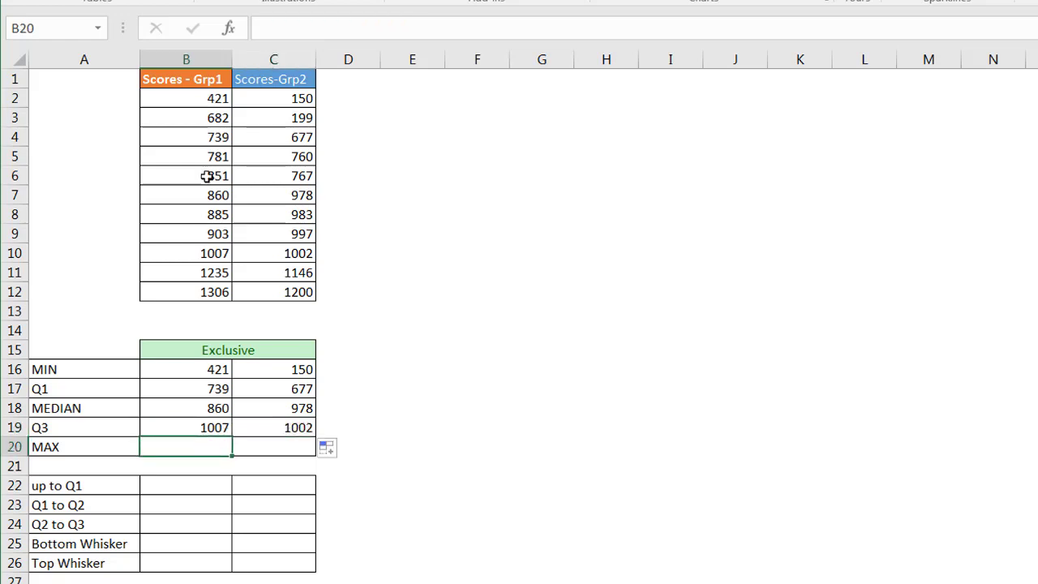
text(=max)
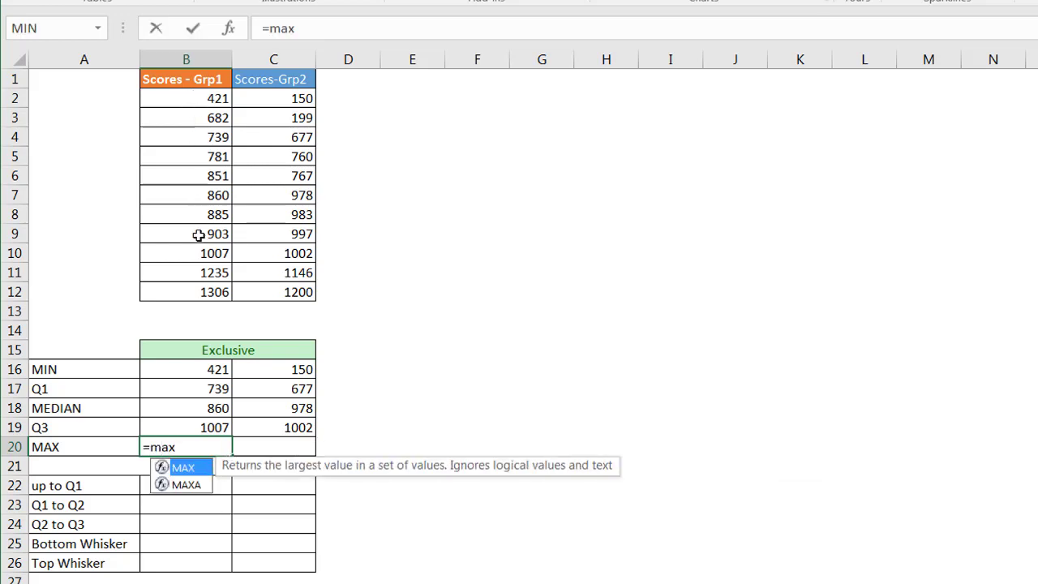
key(Tab)
drag(185, 96, 180, 285)
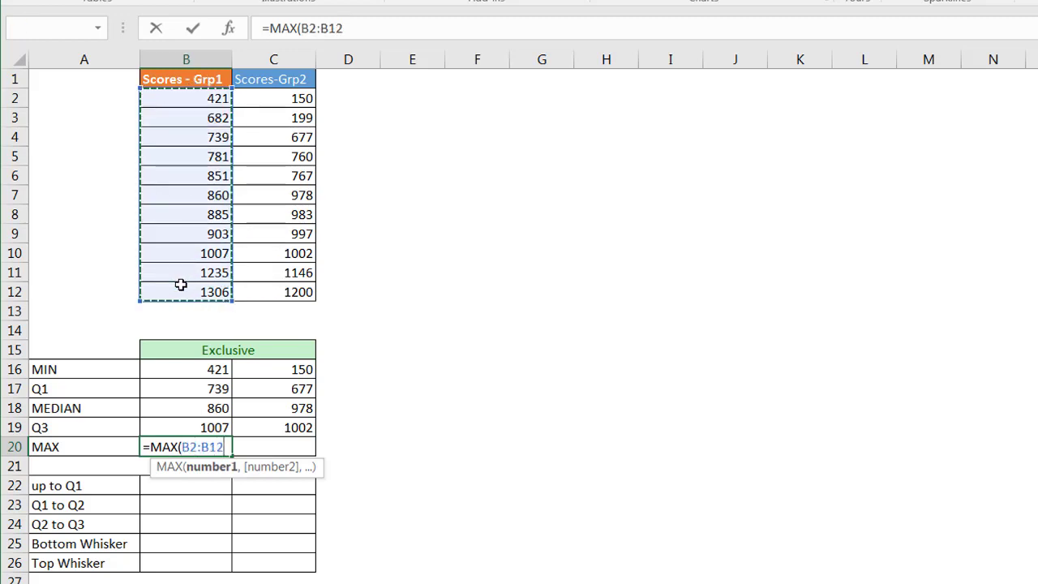
text())
key(Return)
click(207, 447)
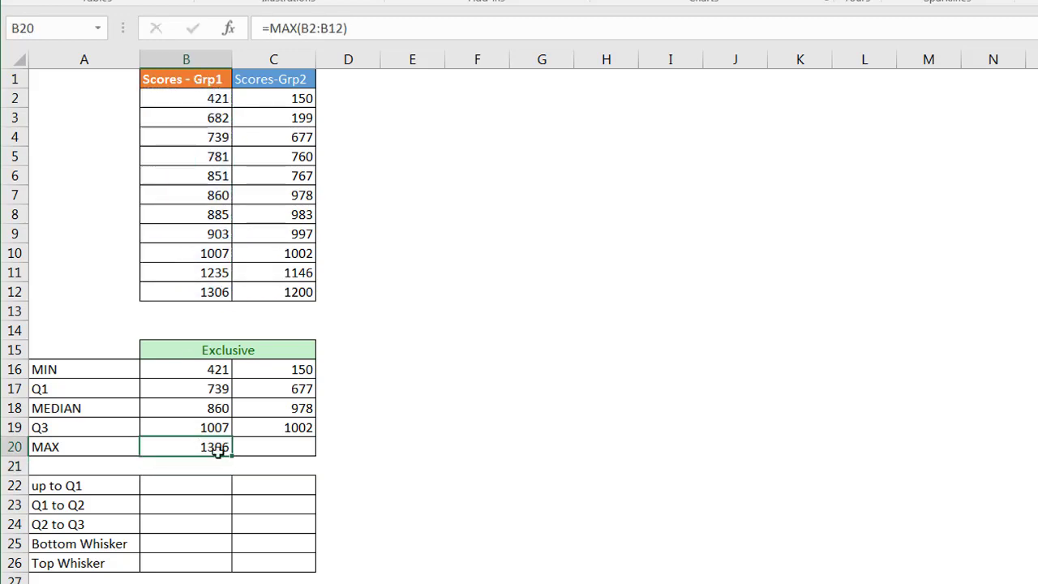
drag(233, 456, 293, 453)
click(293, 448)
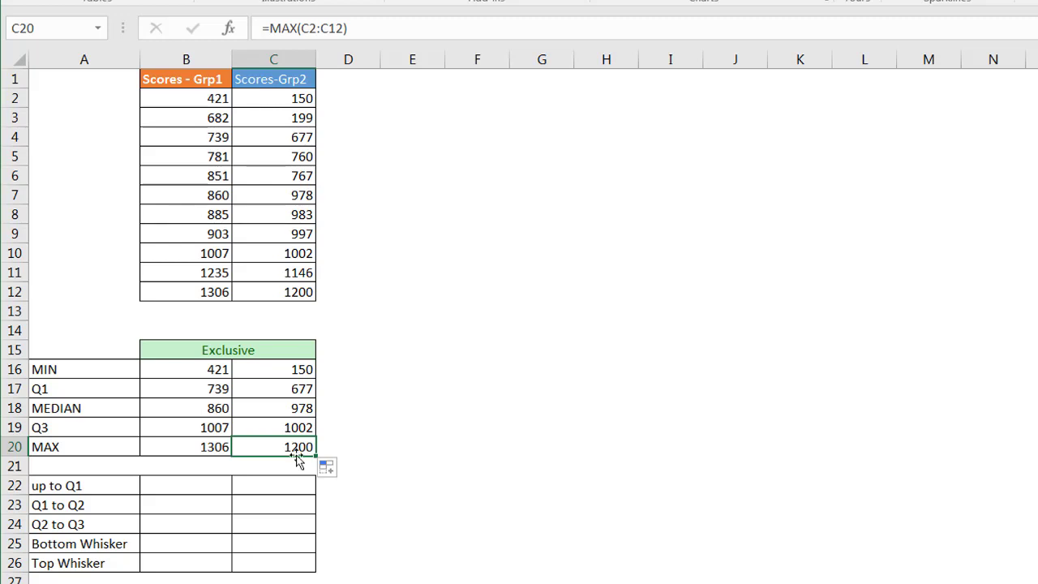
Fill the "up to Q1" value for group 1 in B22 by referencing the first quartile with =B17
click(182, 485)
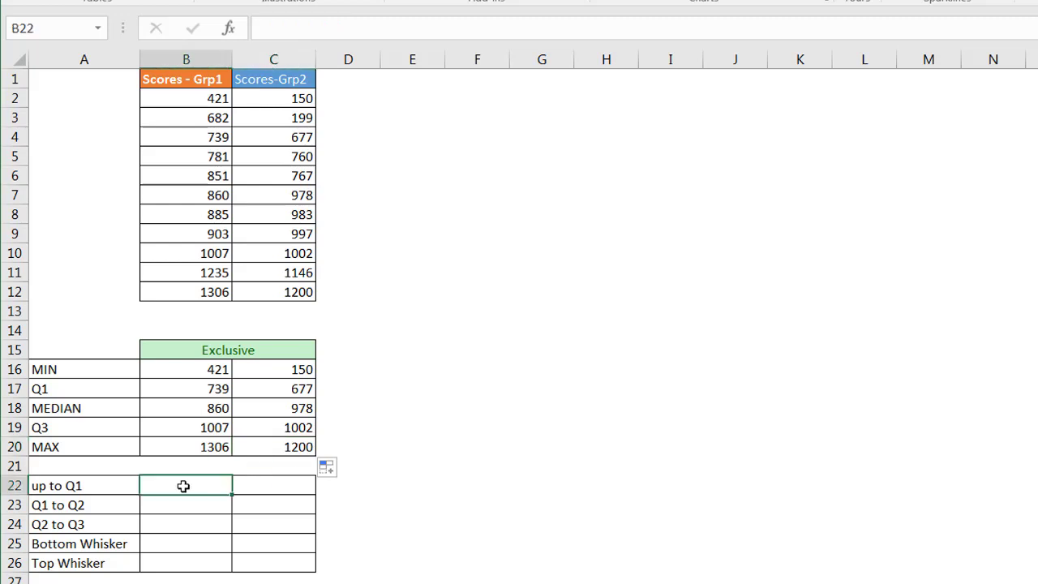
drag(112, 485, 105, 561)
click(188, 487)
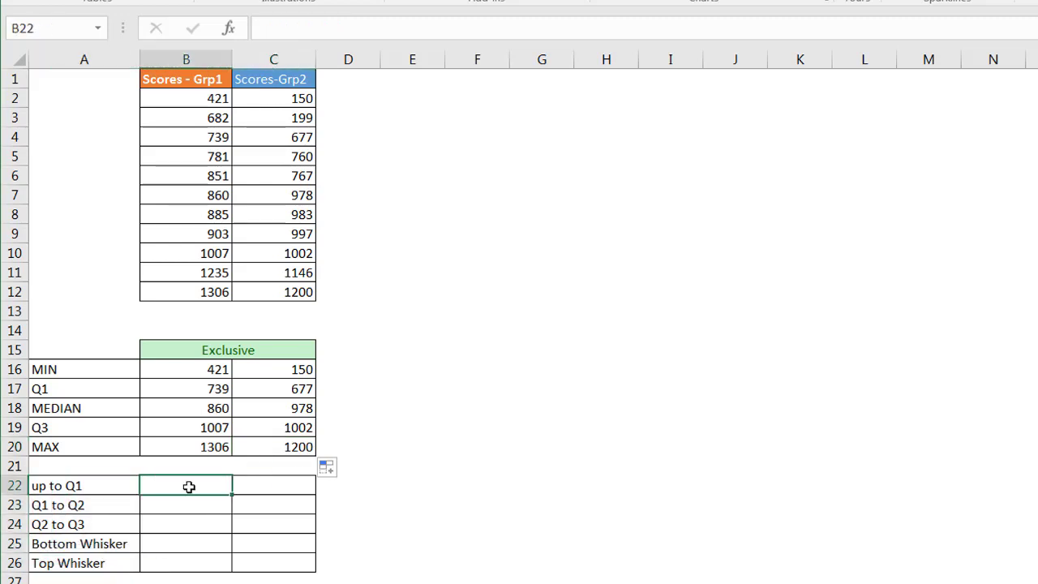
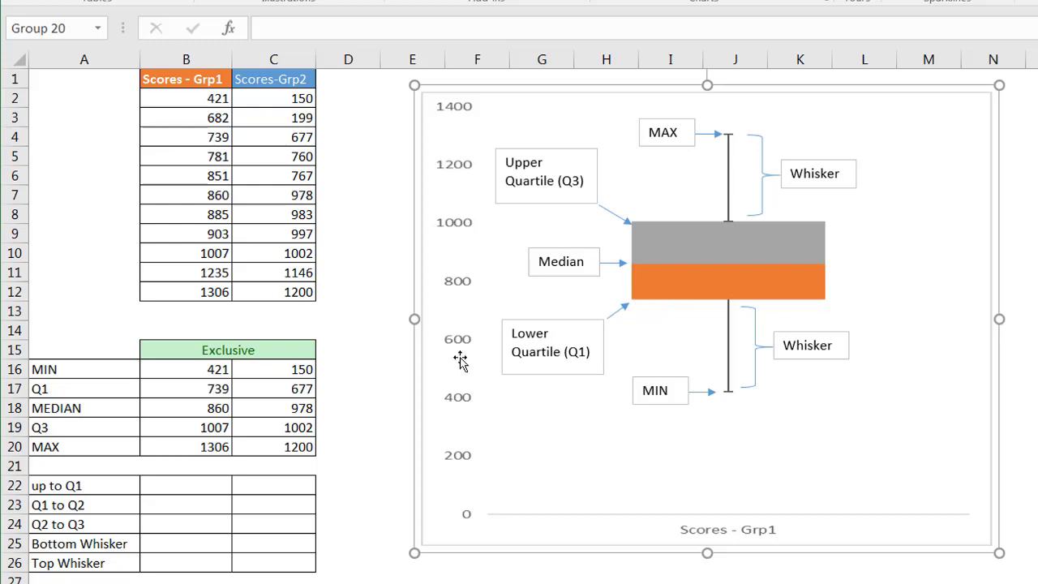
click(191, 486)
text(=)
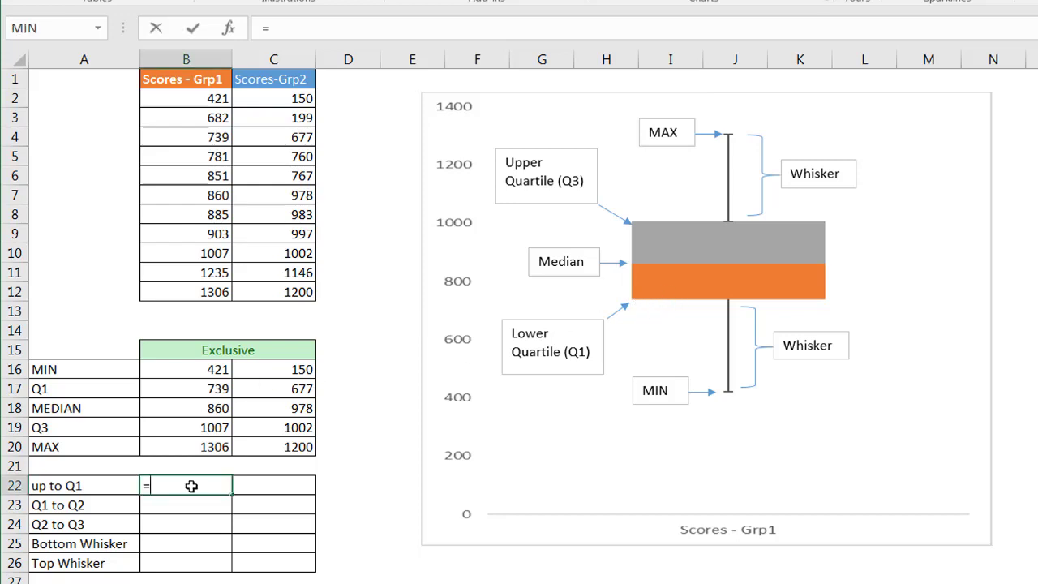
click(195, 392)
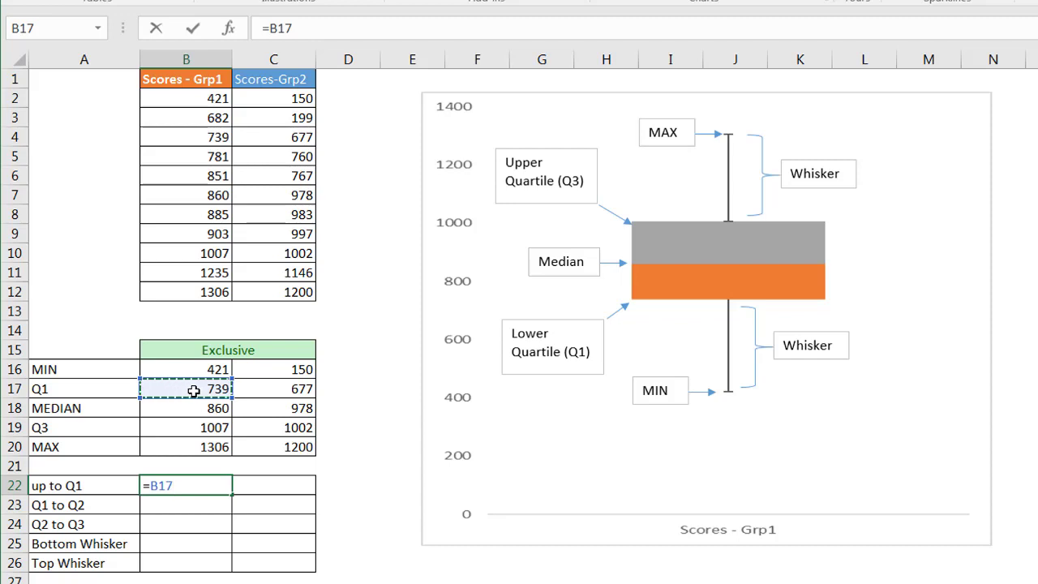
key(Return)
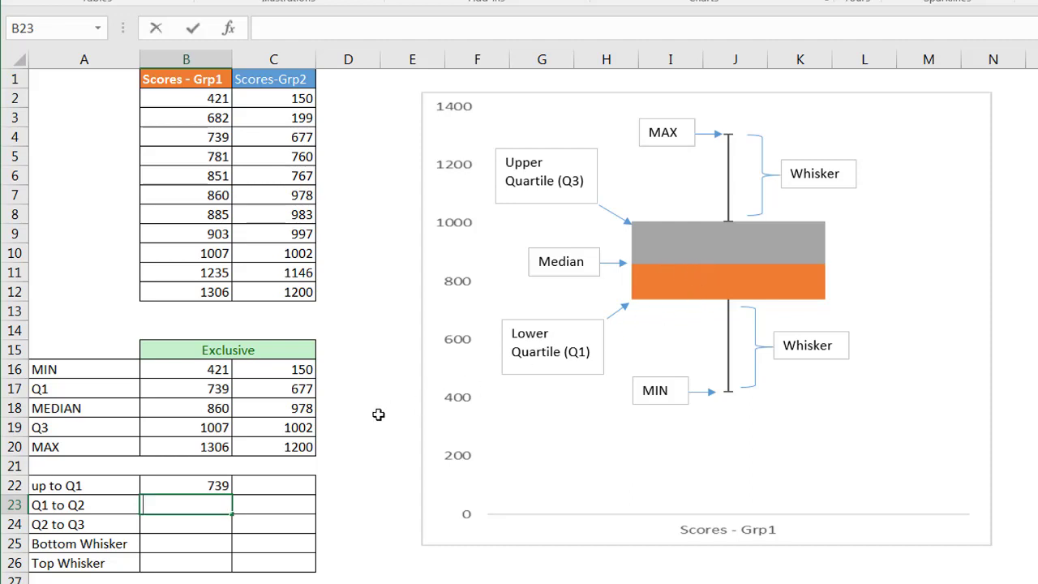
Calculate the "Q1 to Q2" difference in B23 as median minus first quartile with =B18-B17
text(=)
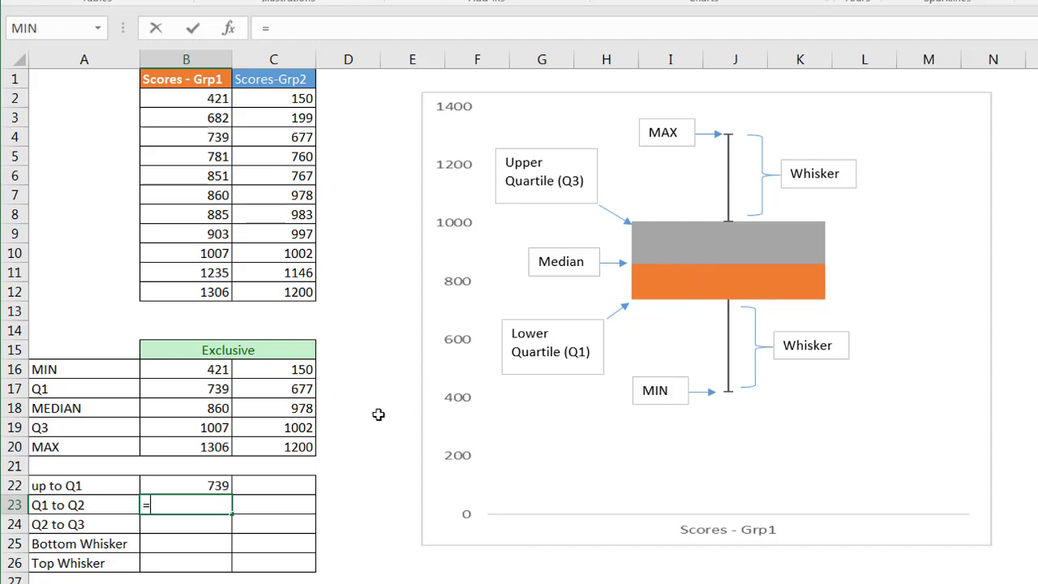
click(174, 406)
text(-)
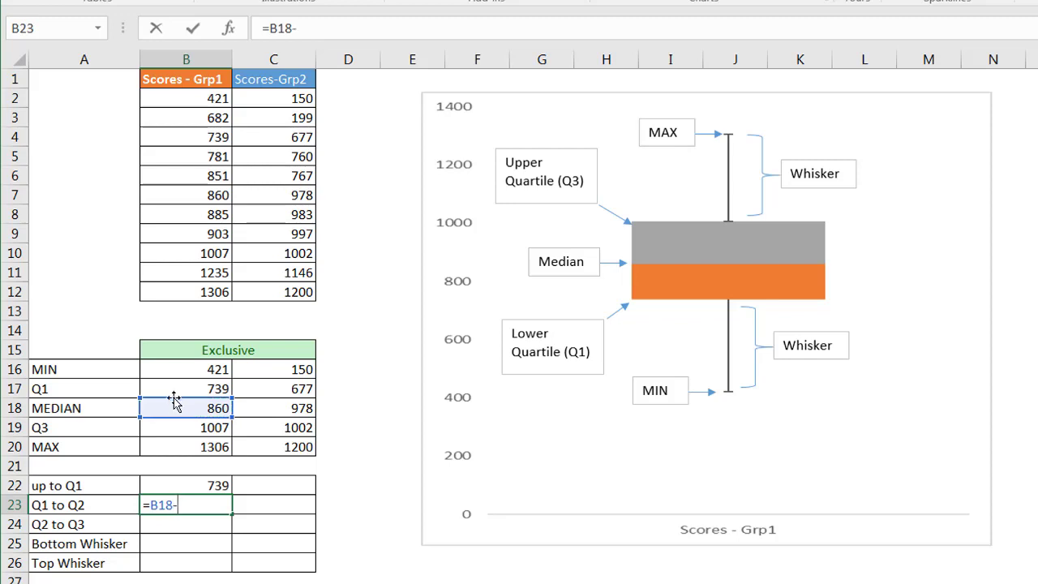
click(174, 389)
key(Return)
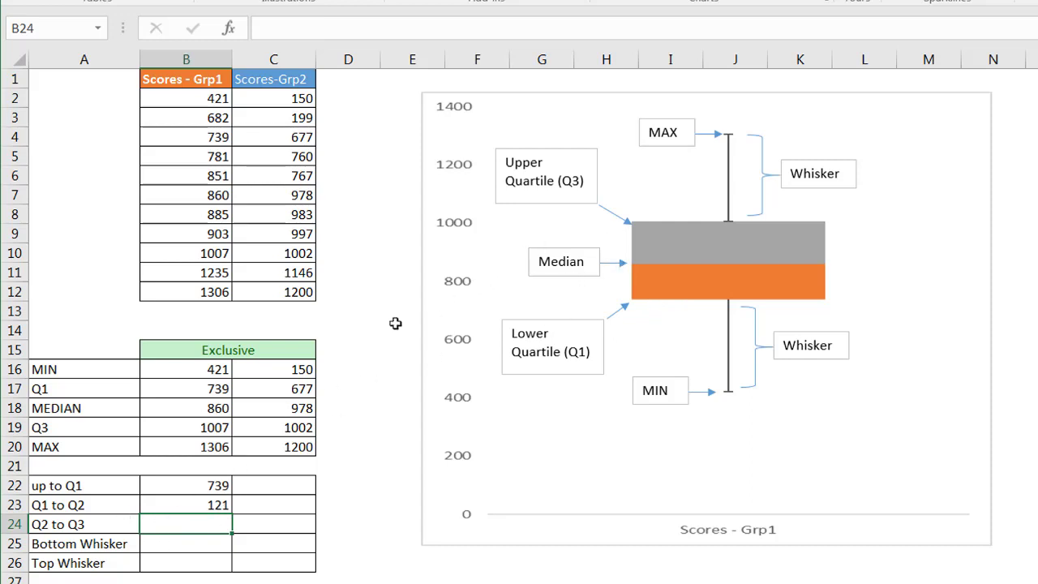
Calculate the "Q2 to Q3" difference in B24 as third quartile minus median with =B19-B18
text(=)
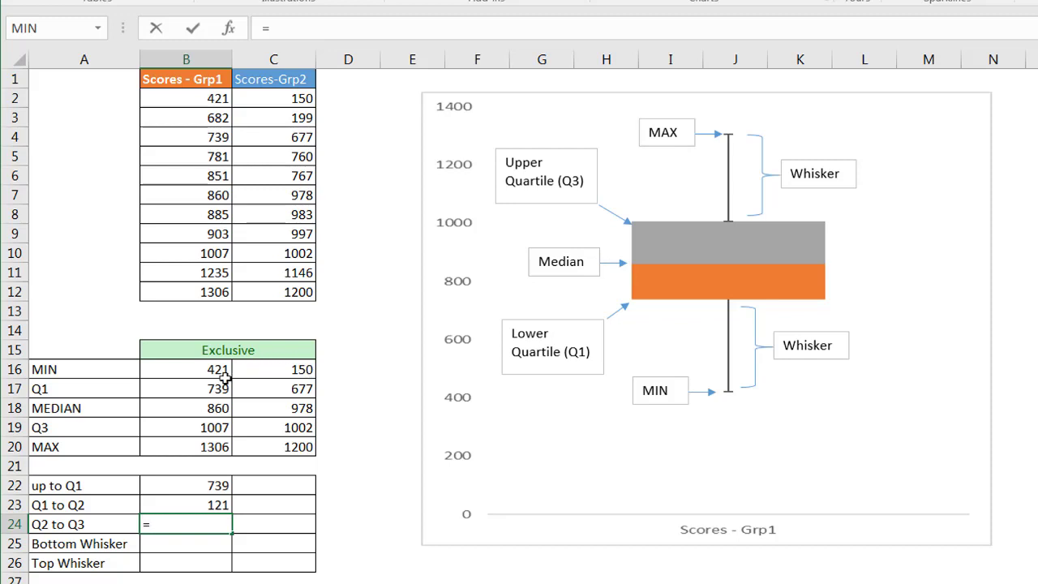
click(203, 421)
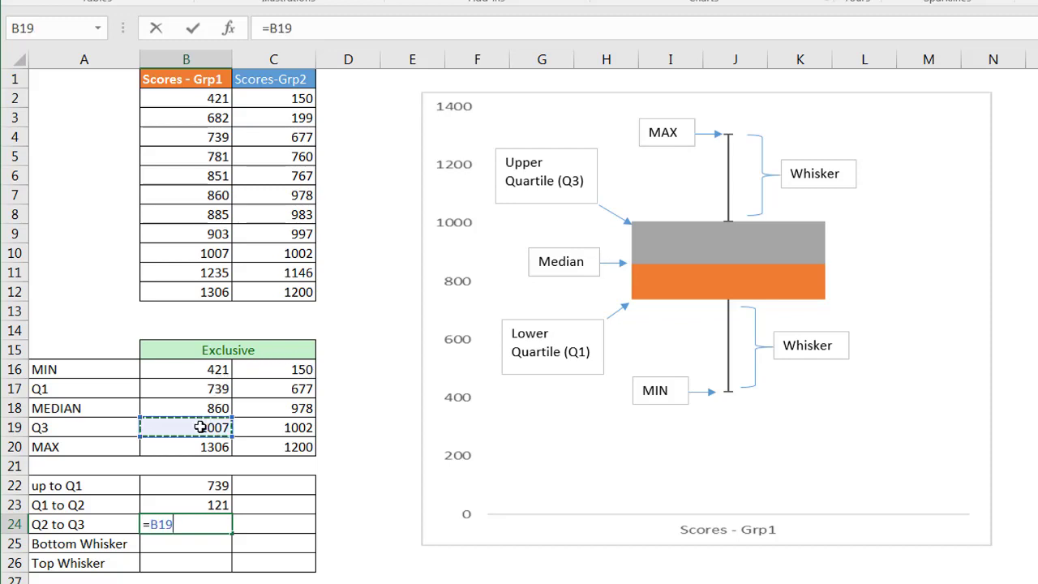
text(-)
click(200, 409)
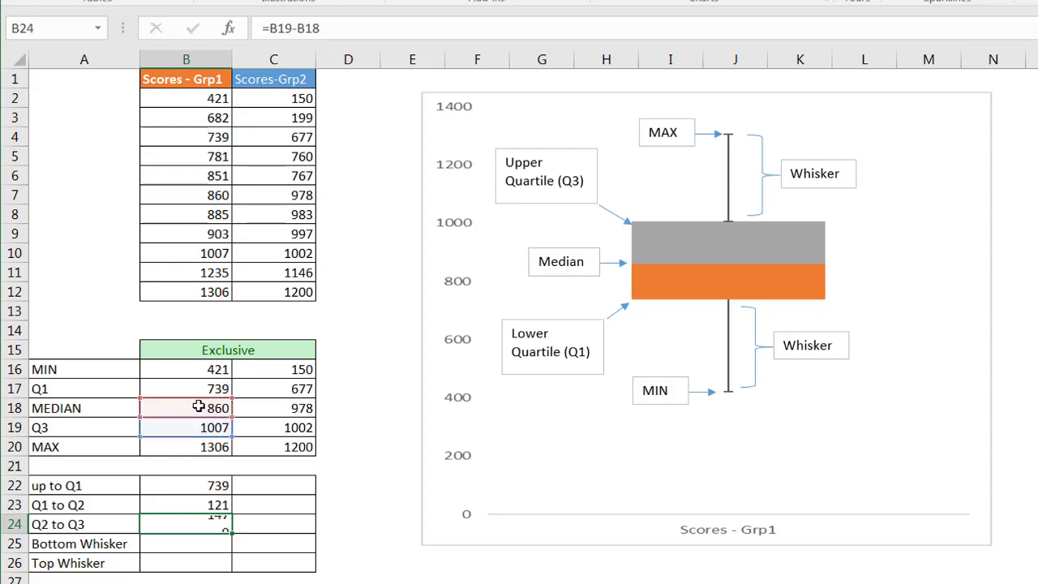
key(Return)
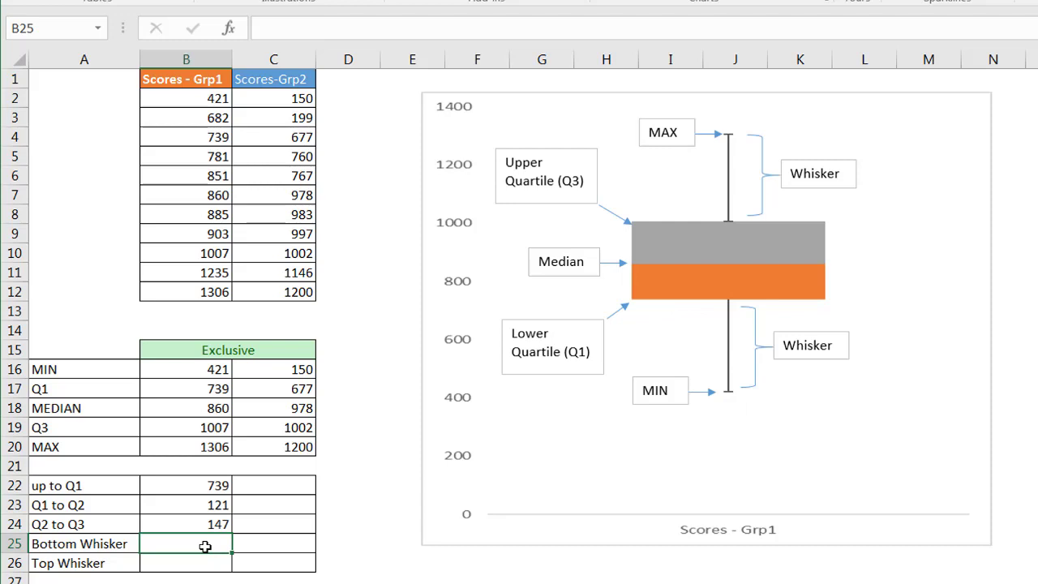
Calculate the Bottom Whisker length in B25 as first quartile minus minimum with =B17-B16
text(=)
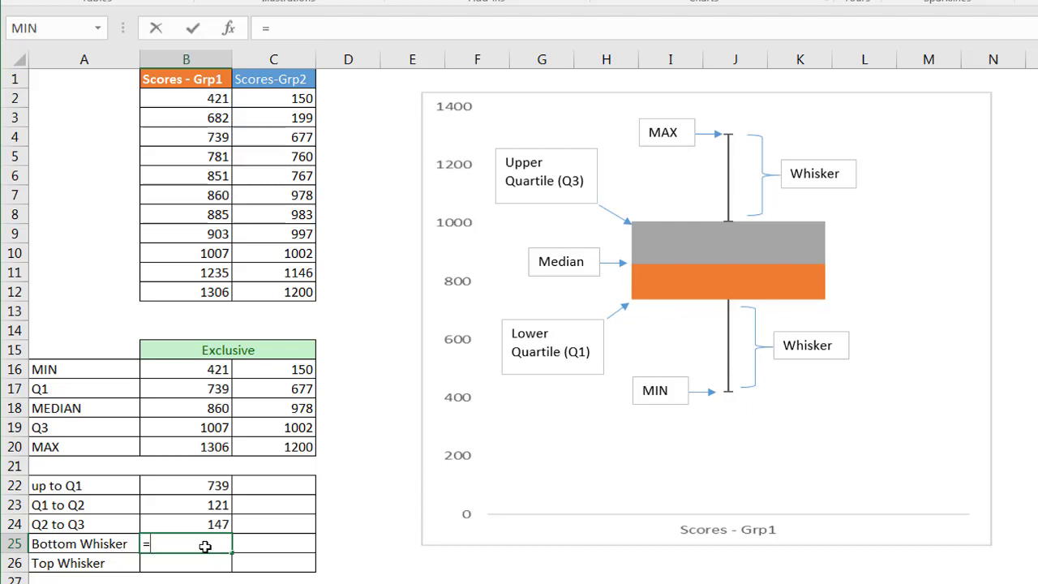
click(186, 392)
text(-)
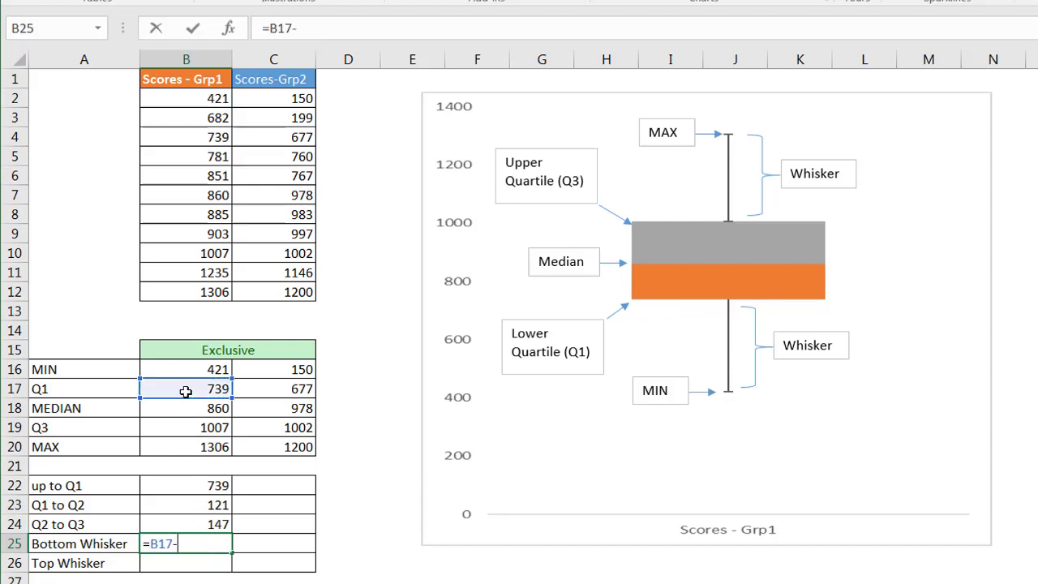
click(185, 369)
key(Return)
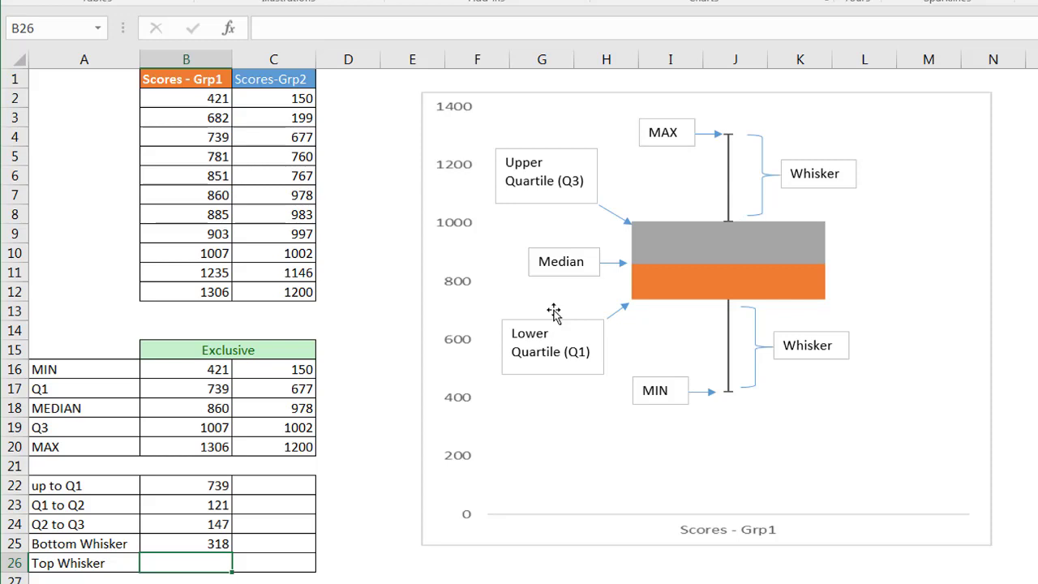
Calculate the Top Whisker length in B26 as maximum minus third quartile with =B20-B19
text(=)
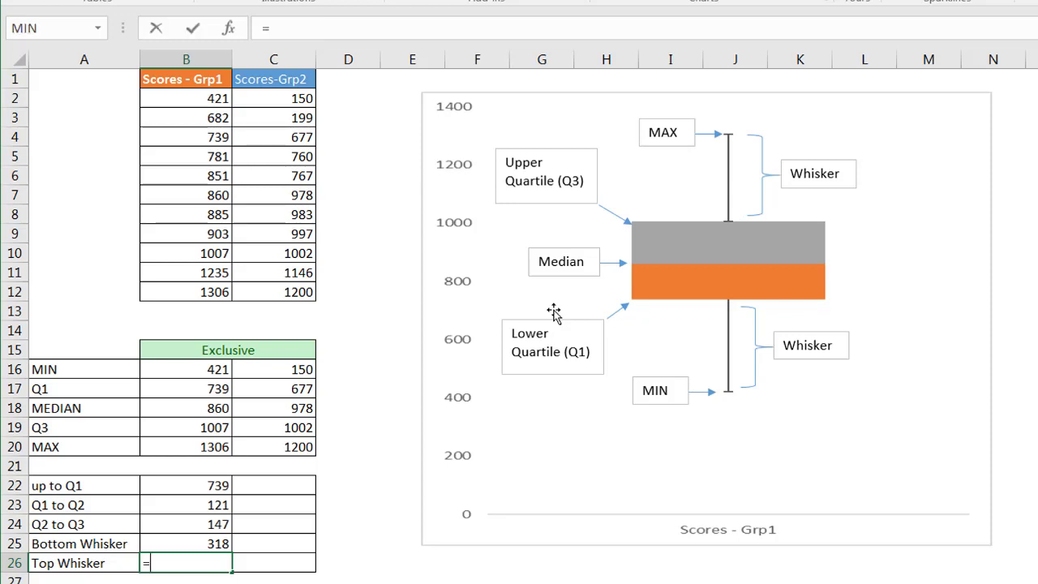
click(182, 444)
text(-)
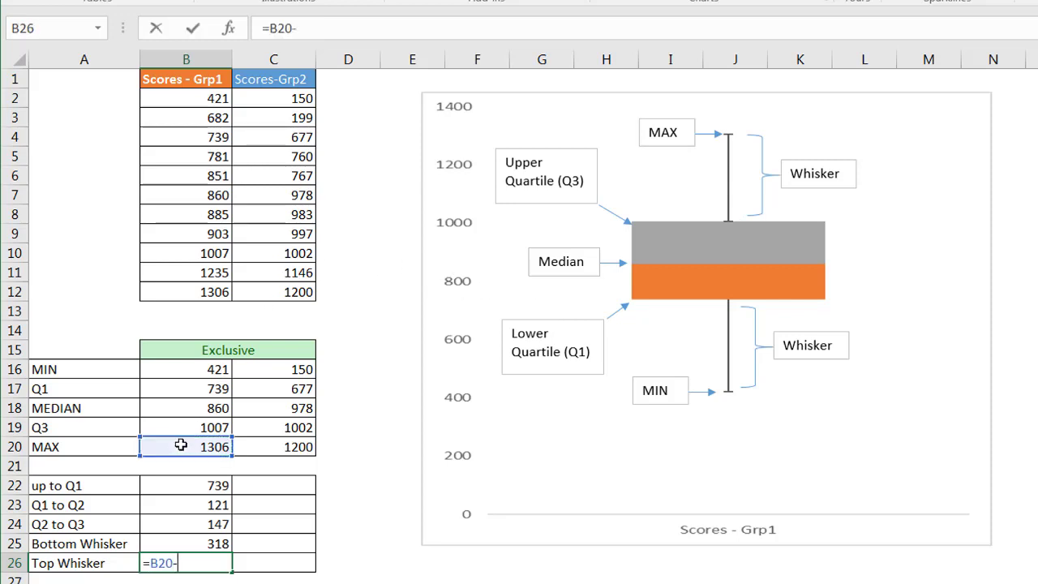
click(179, 430)
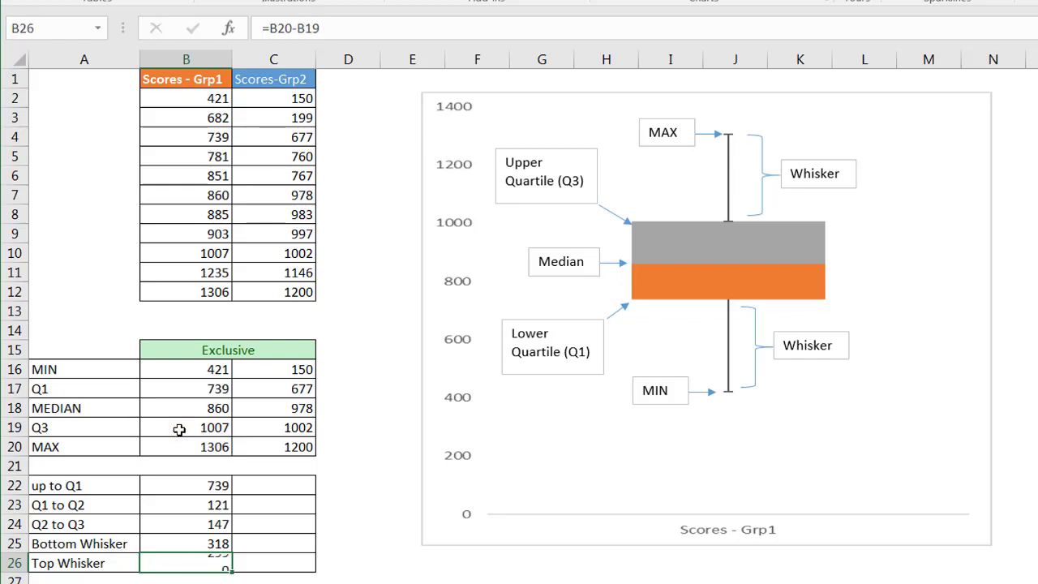
key(Return)
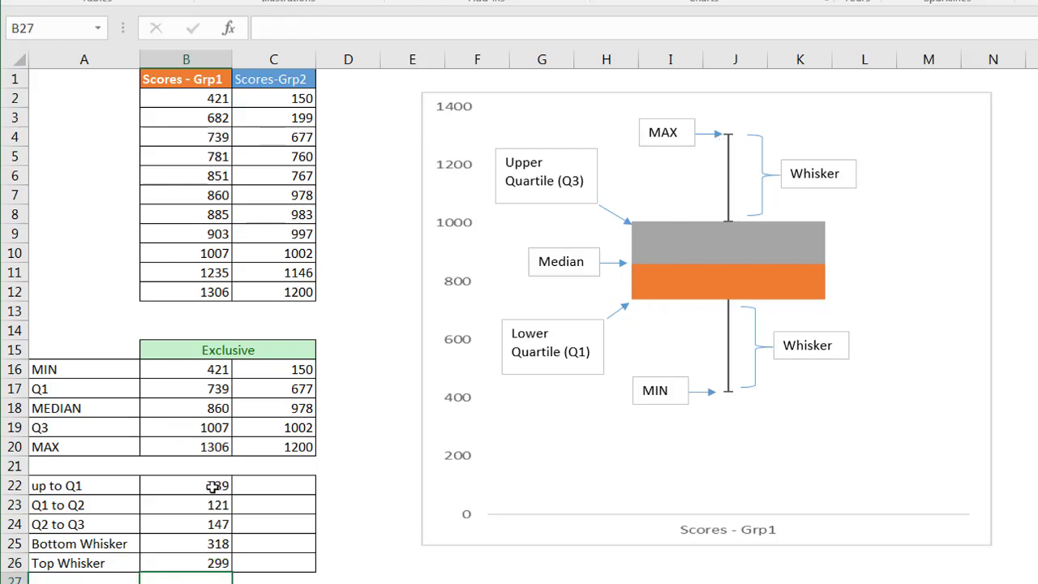
Copy the formulas in B22:B26 across to C22:C26 for Scores-Grp2 and check each copied formula
drag(212, 485, 212, 559)
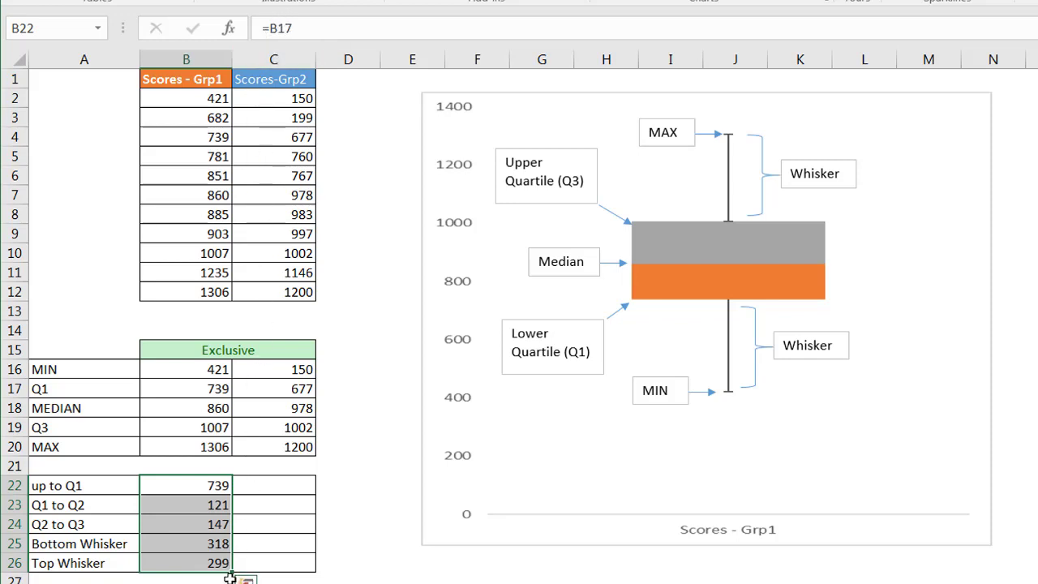
drag(233, 574, 290, 570)
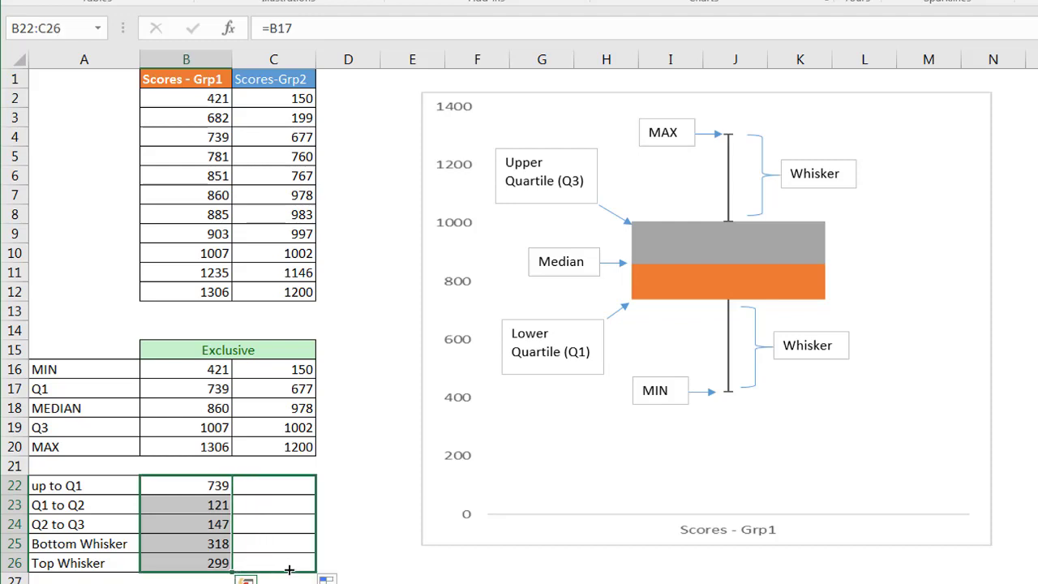
click(287, 485)
click(287, 504)
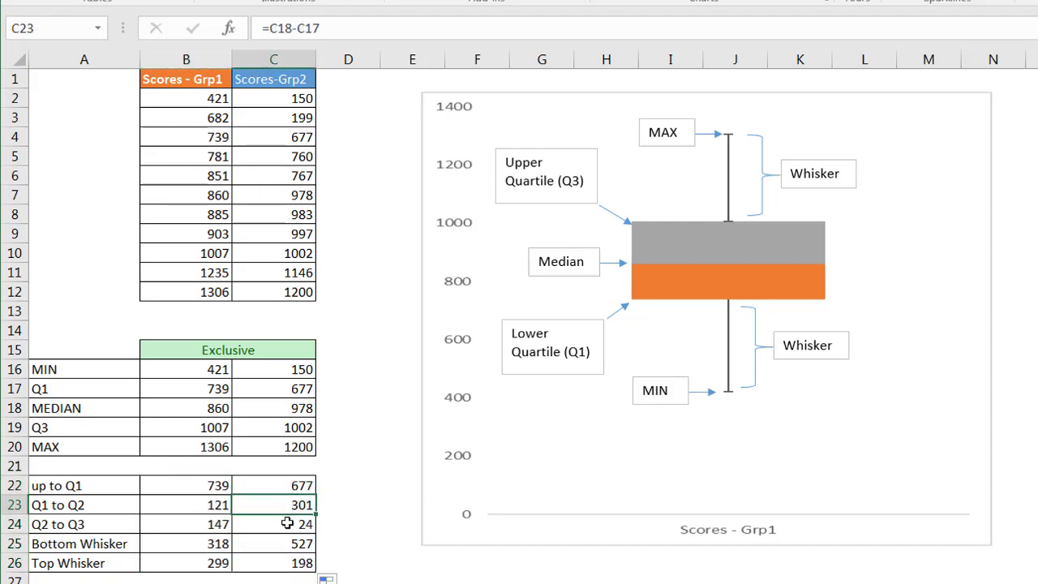
click(287, 524)
click(287, 545)
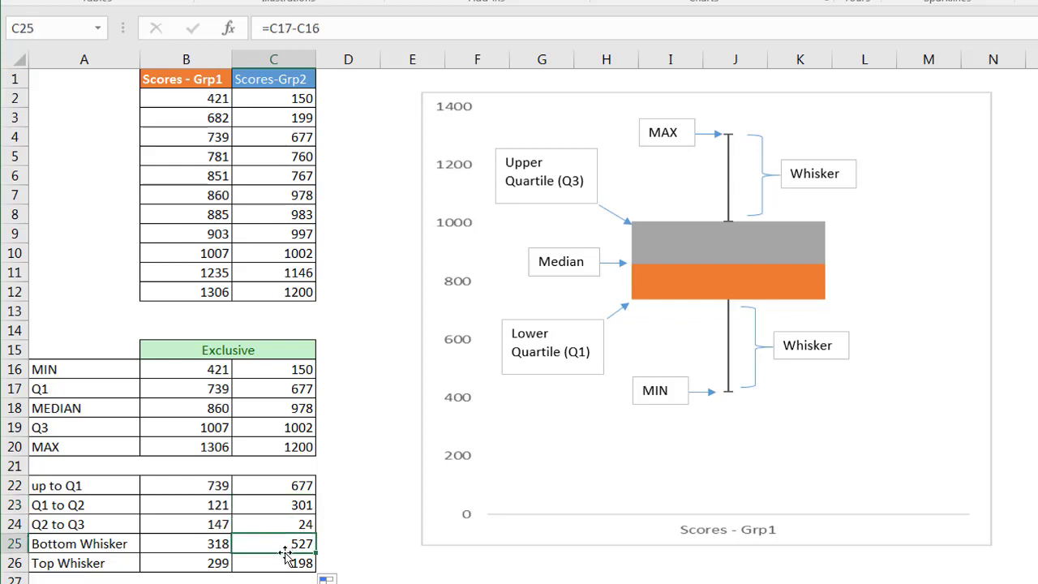
click(288, 563)
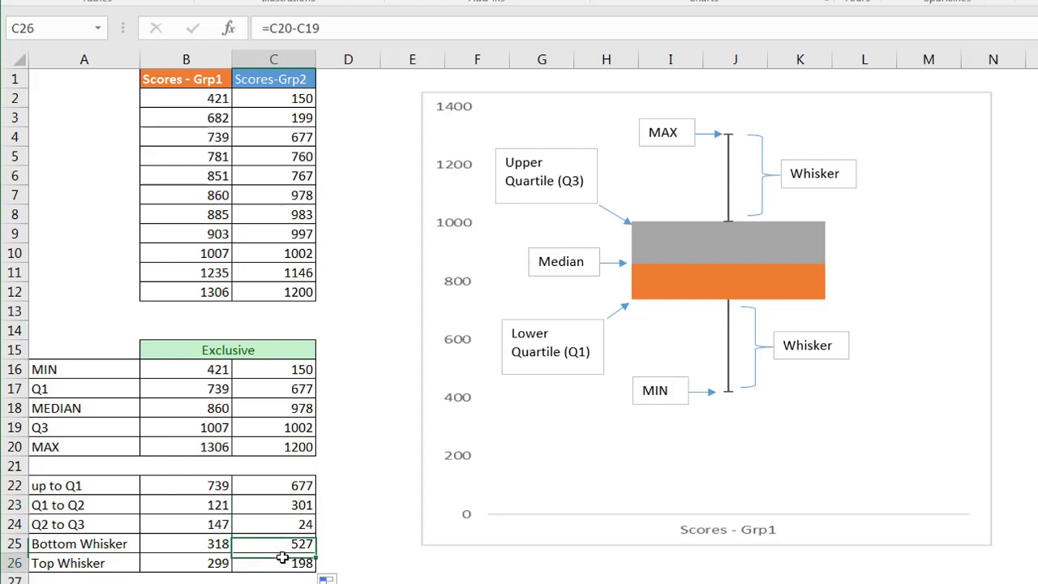
click(286, 485)
Delete the annotated example box and whisker diagram from the sheet
click(579, 103)
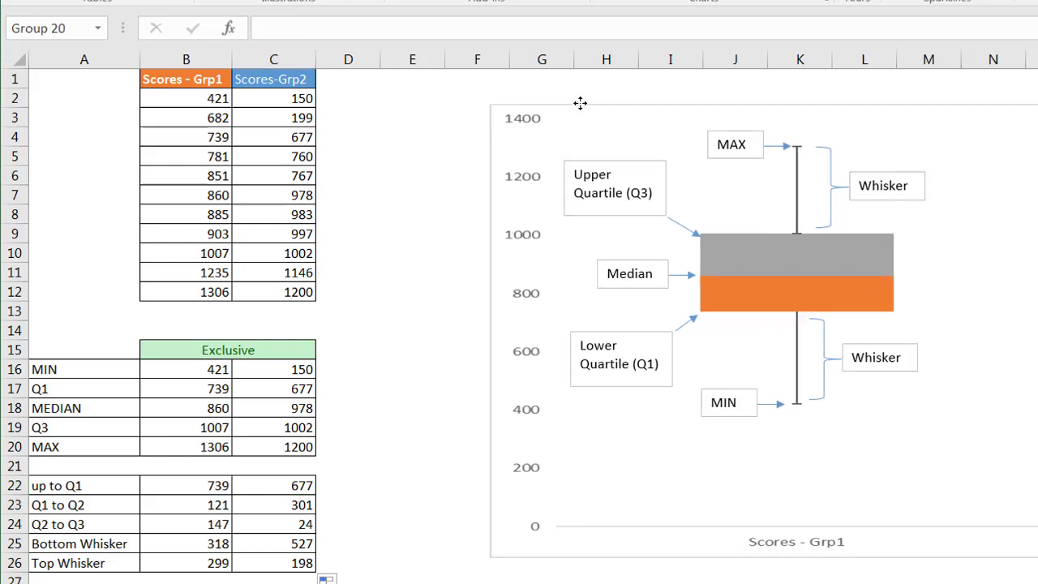
key(Delete)
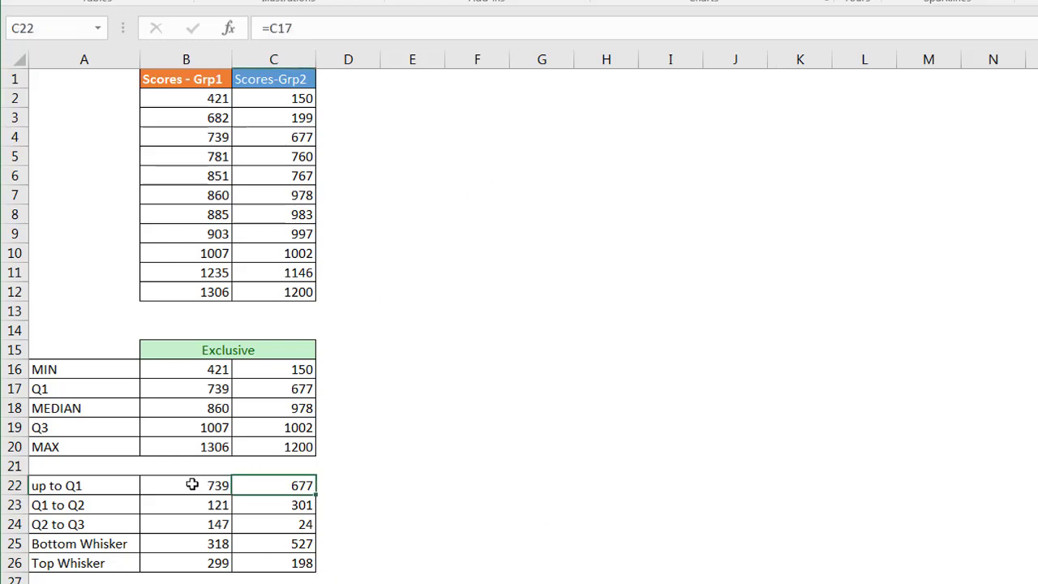
Insert a 2-D stacked column chart from B22:C24 with the B1:C1 headers, and place it enlarged beside the tables
drag(193, 484, 248, 517)
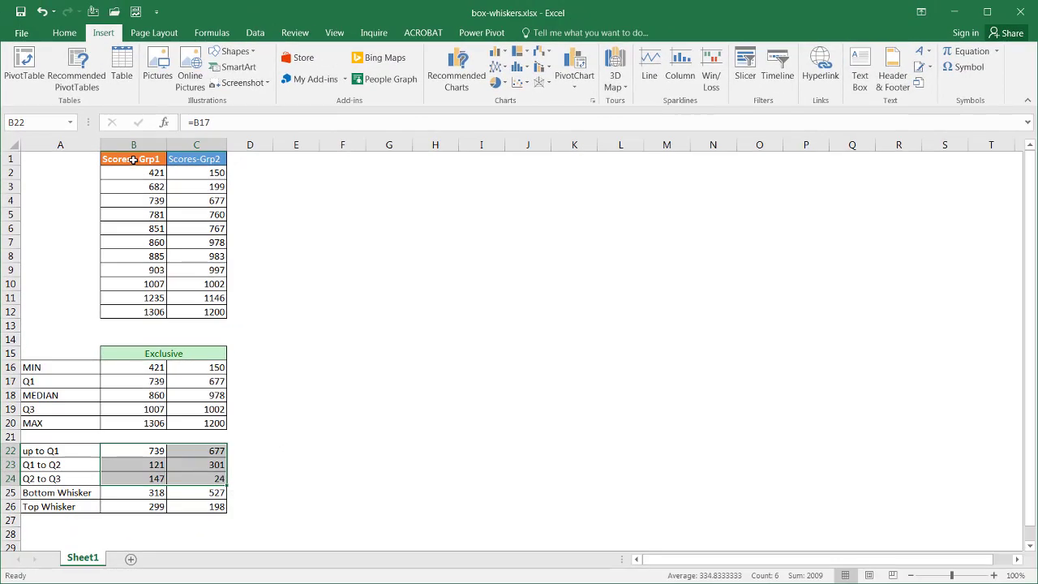
drag(133, 159, 183, 158)
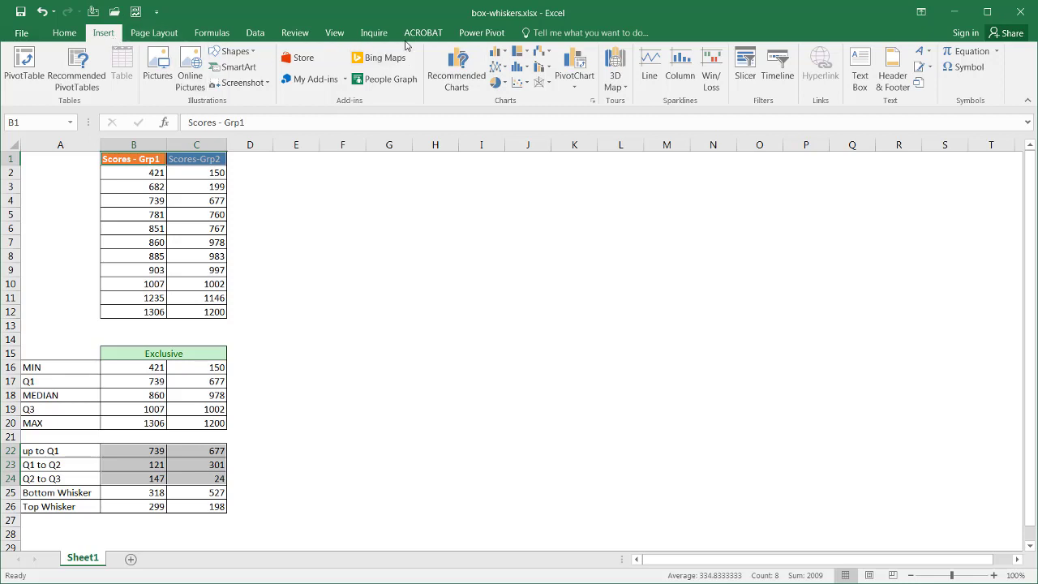
click(498, 52)
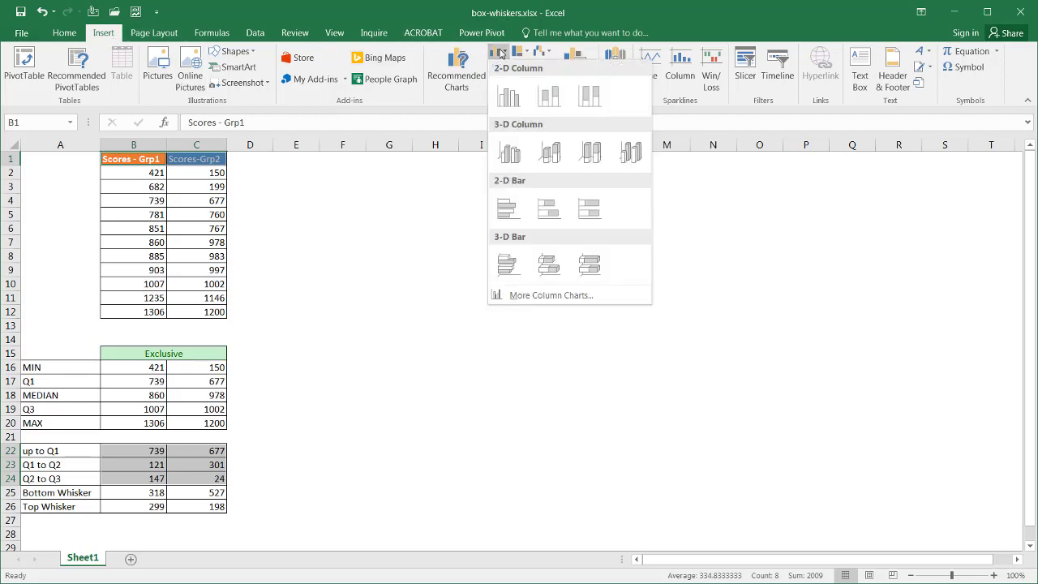
click(549, 98)
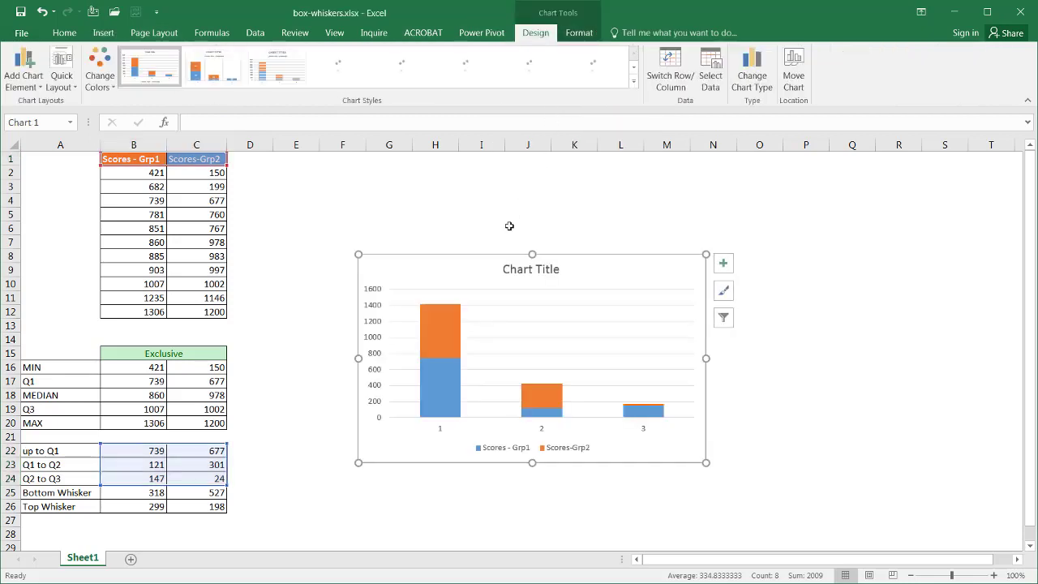
drag(497, 255, 441, 181)
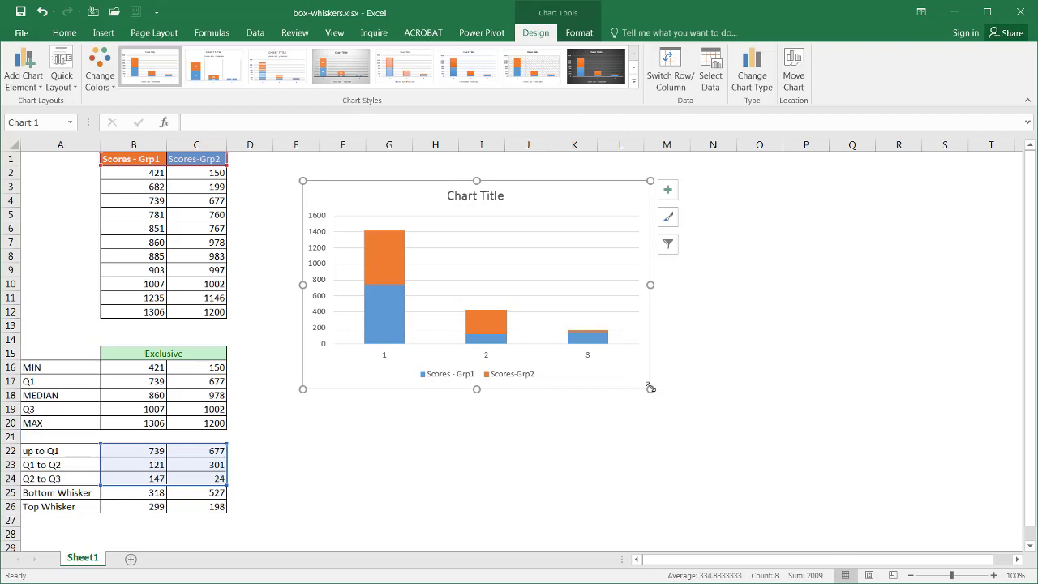
drag(650, 388, 679, 451)
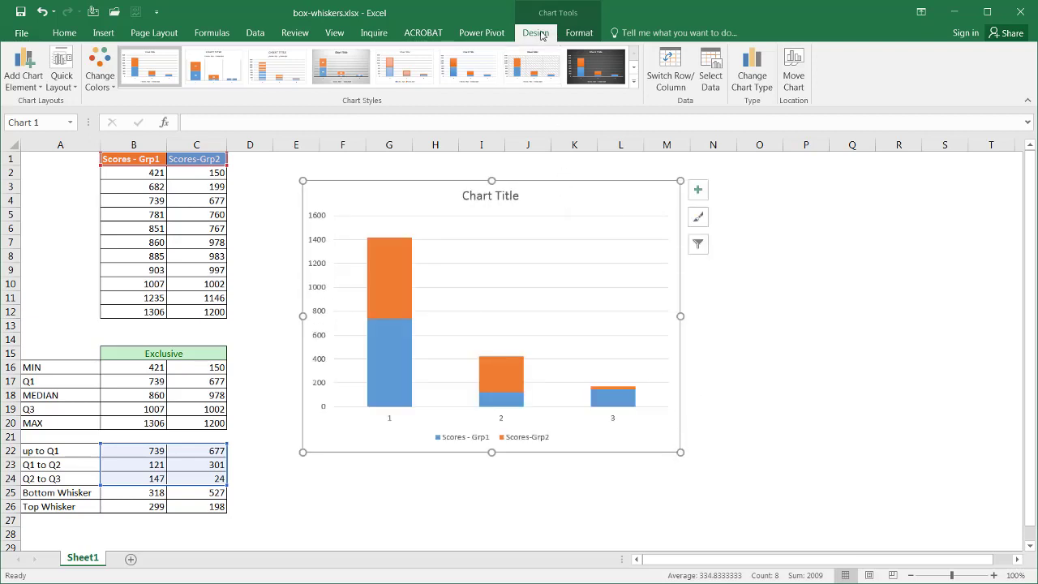
Switch the chart's rows and columns so each score group is one stacked column, and delete the legend
click(671, 65)
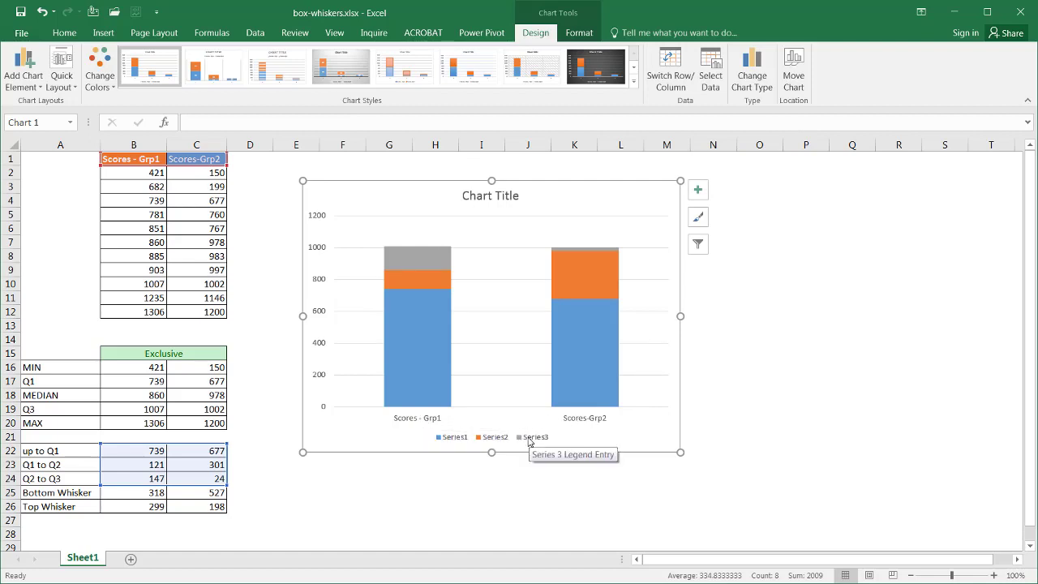
click(526, 440)
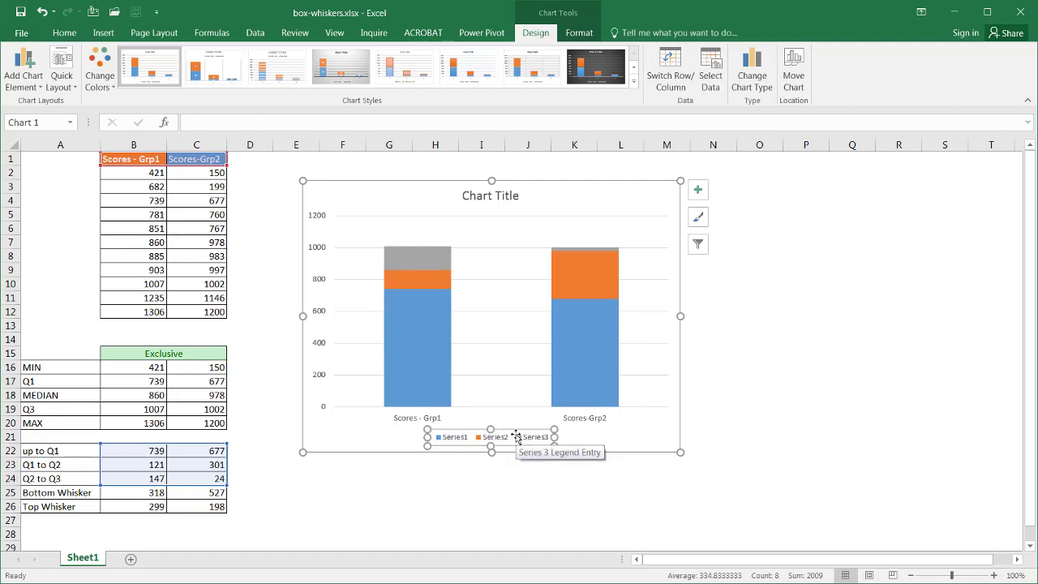
key(Delete)
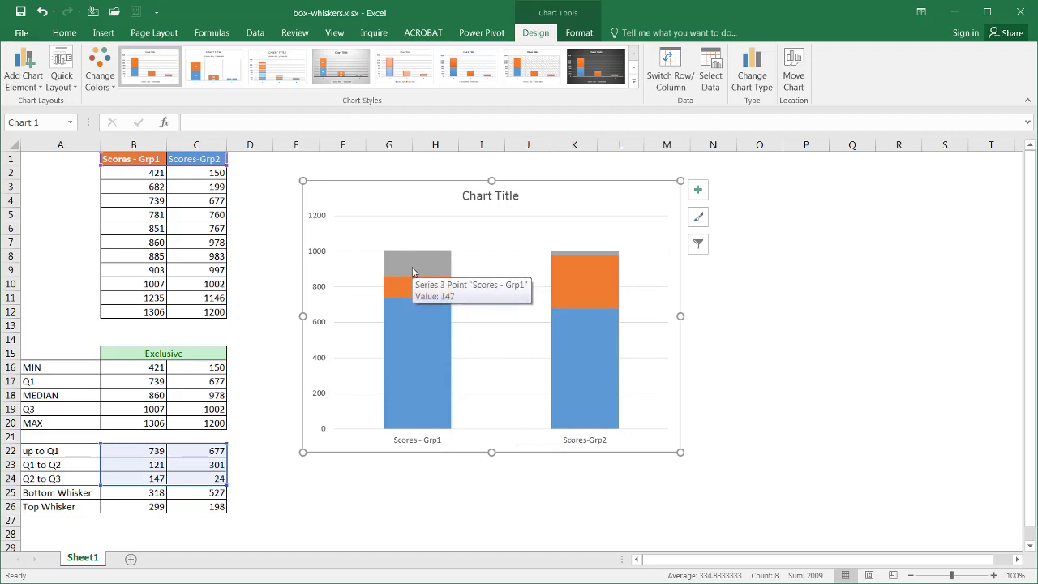
Add error bars to the uppermost grey series (Q2 to Q3) with the direction set to Plus
click(420, 328)
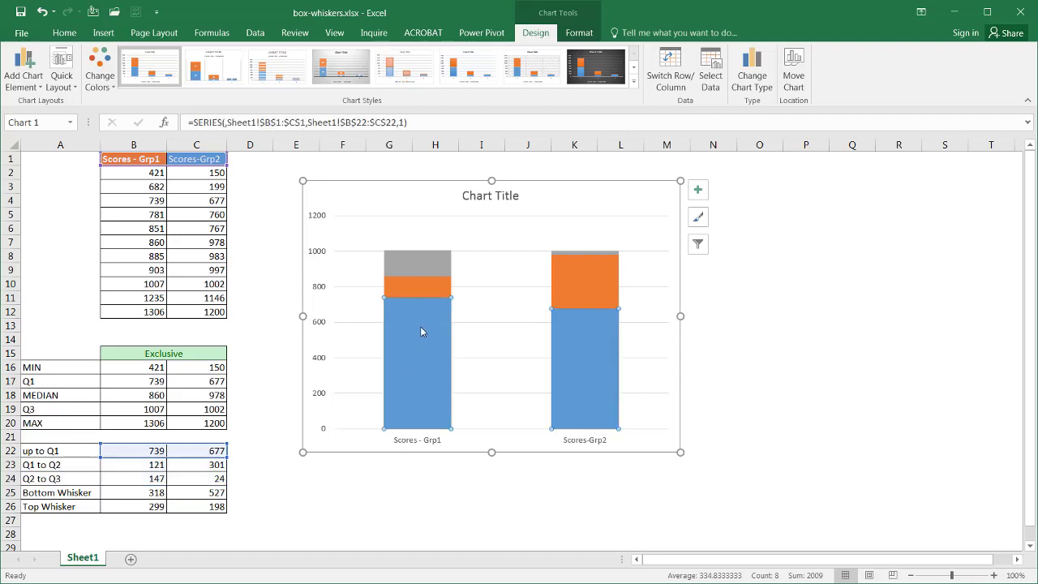
click(418, 269)
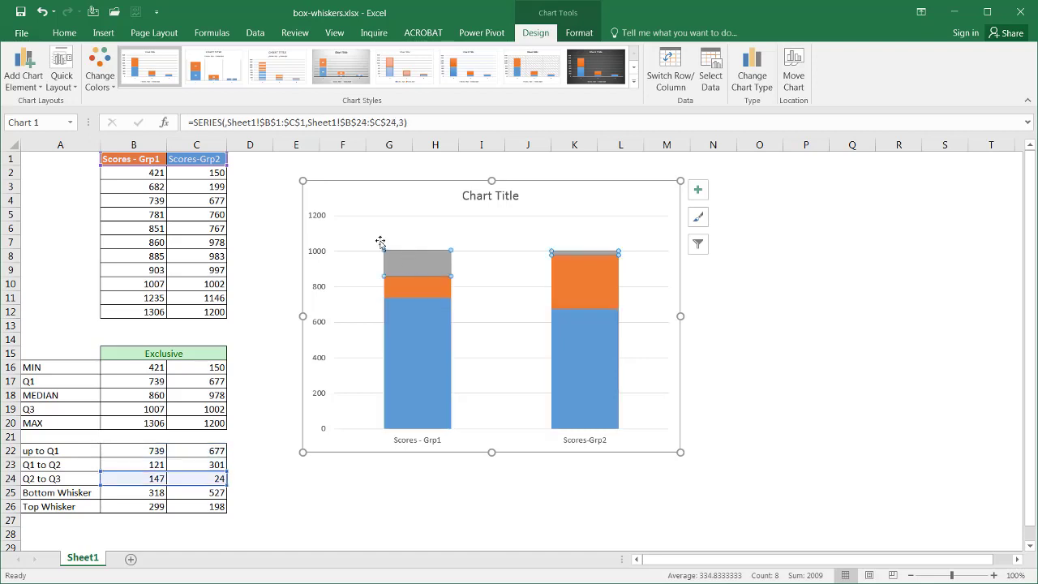
click(30, 88)
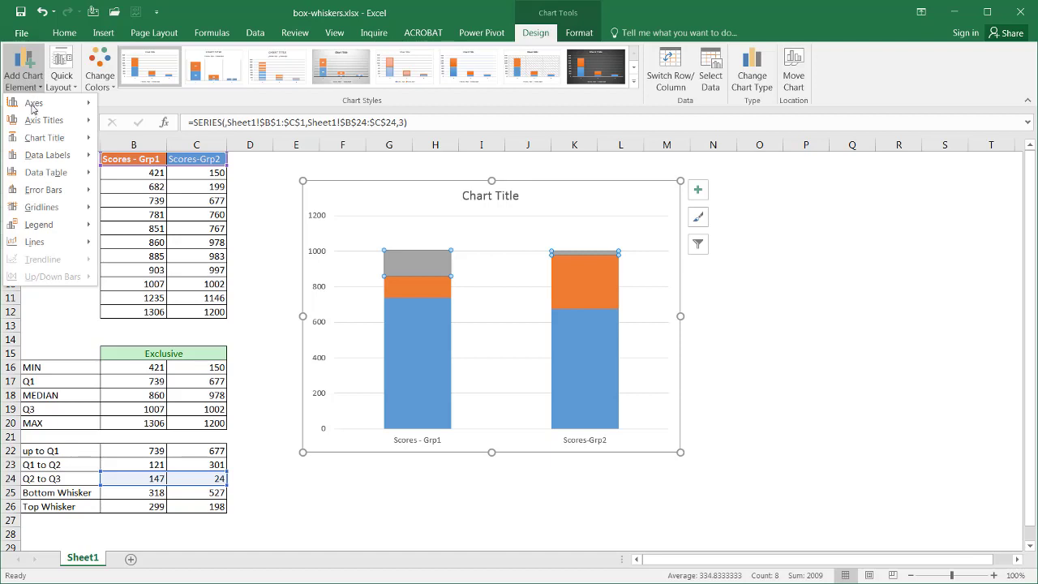
mouse_move(53, 192)
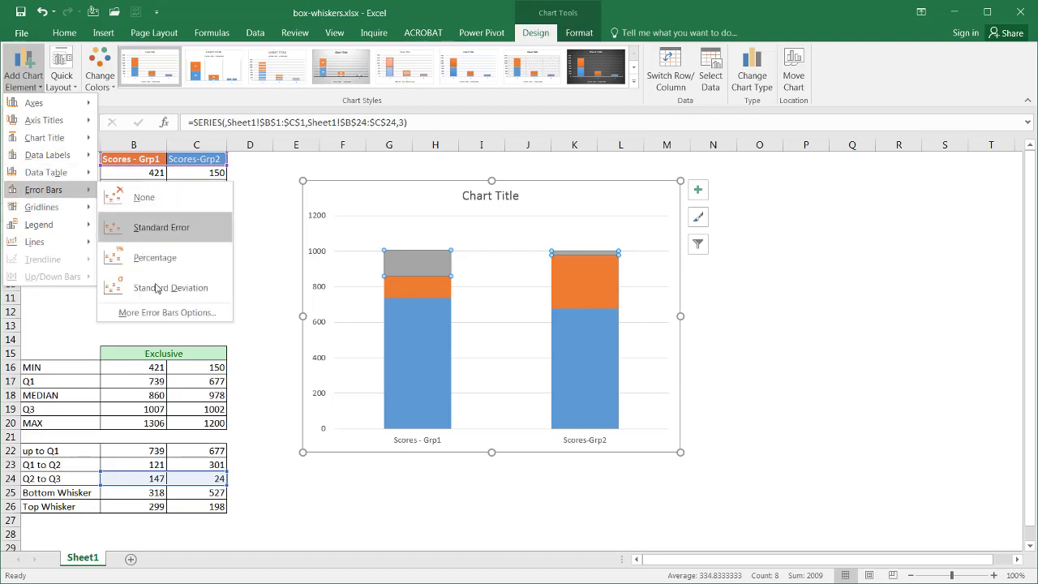
click(174, 315)
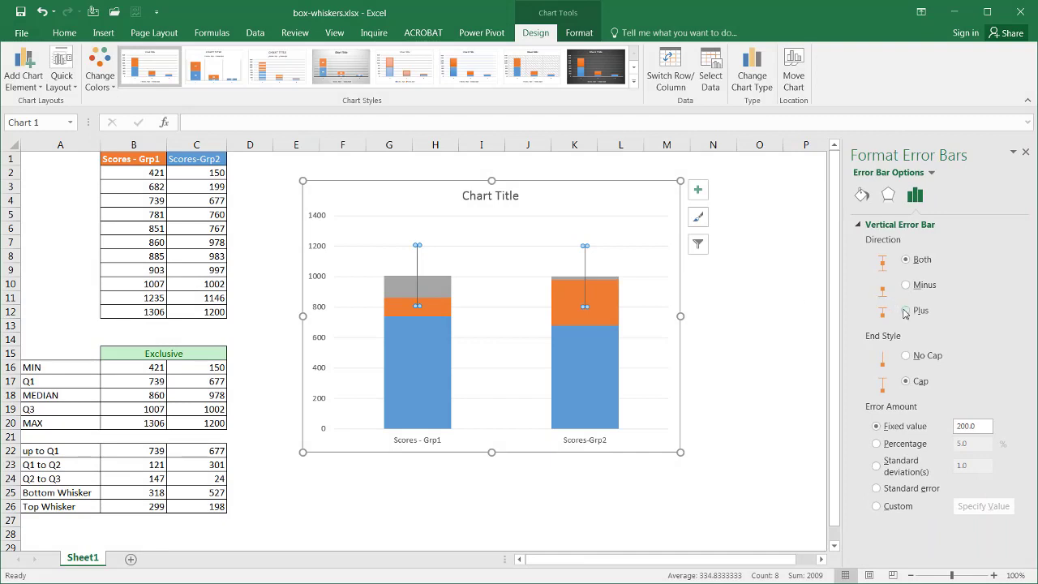
click(906, 310)
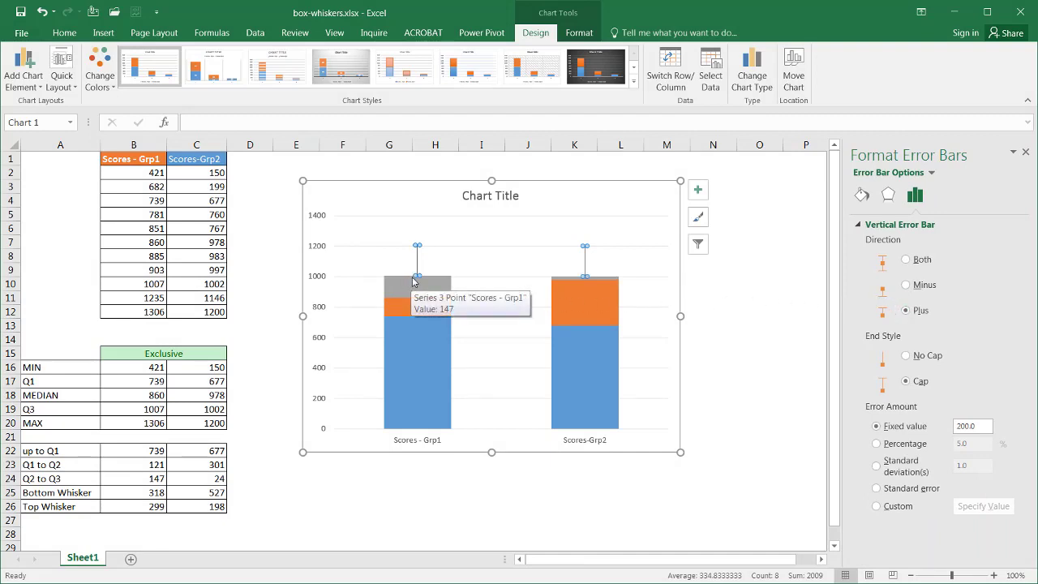
Give the upper error bars a custom positive error value from the Top Whisker cells B26:C26
click(878, 508)
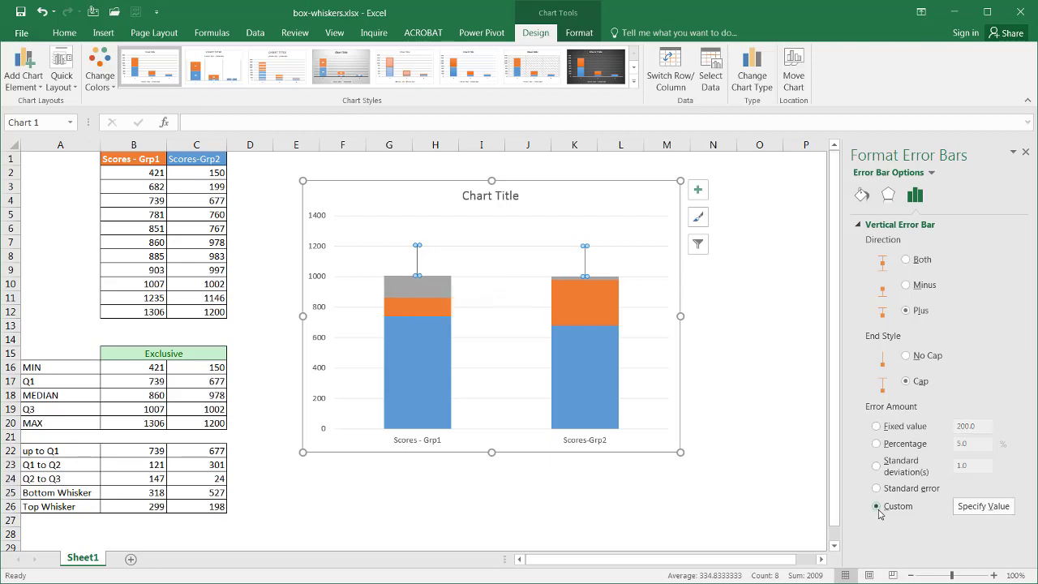
click(979, 512)
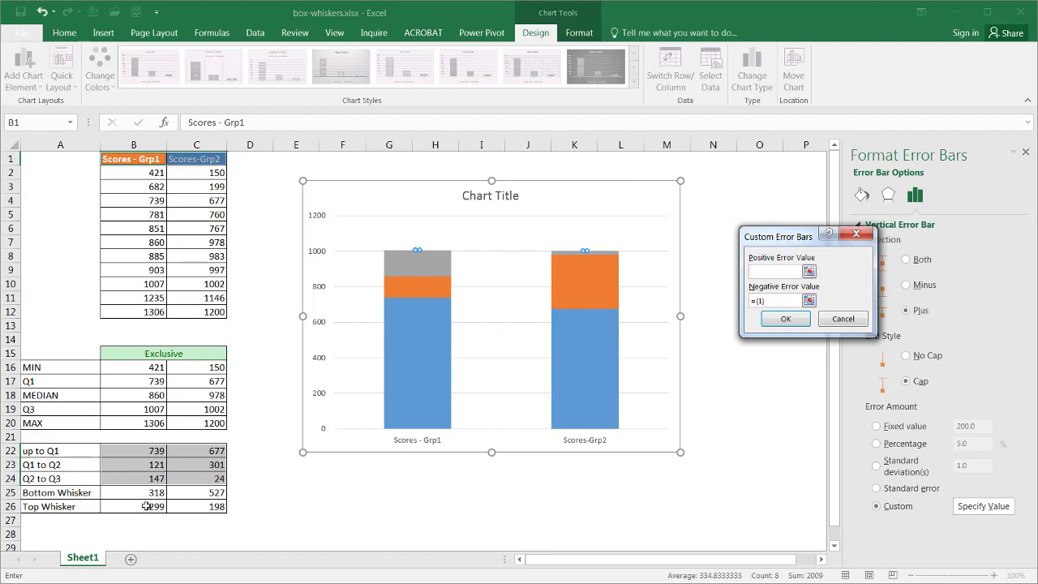
drag(146, 506, 191, 506)
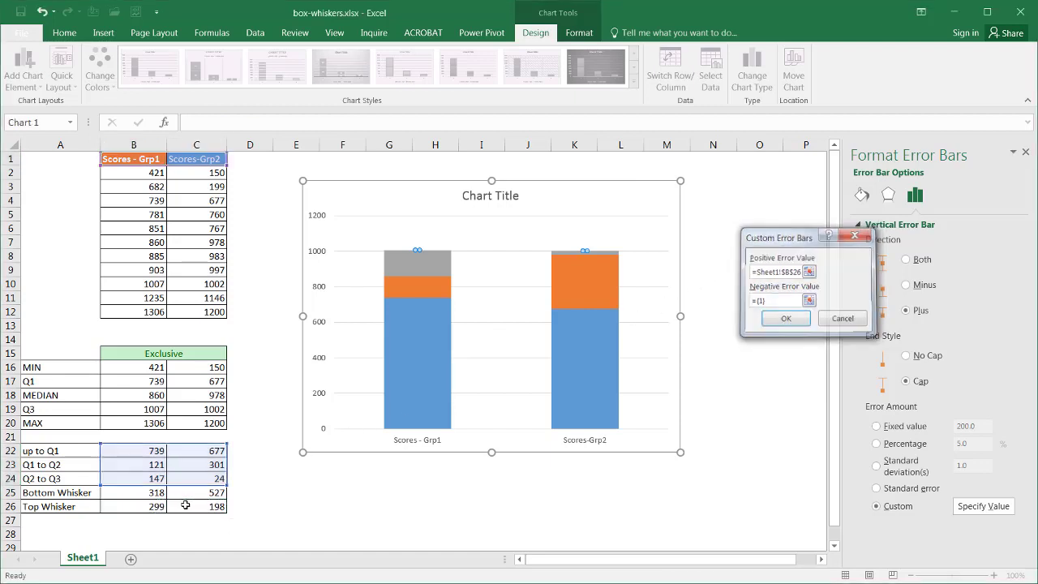
key(Return)
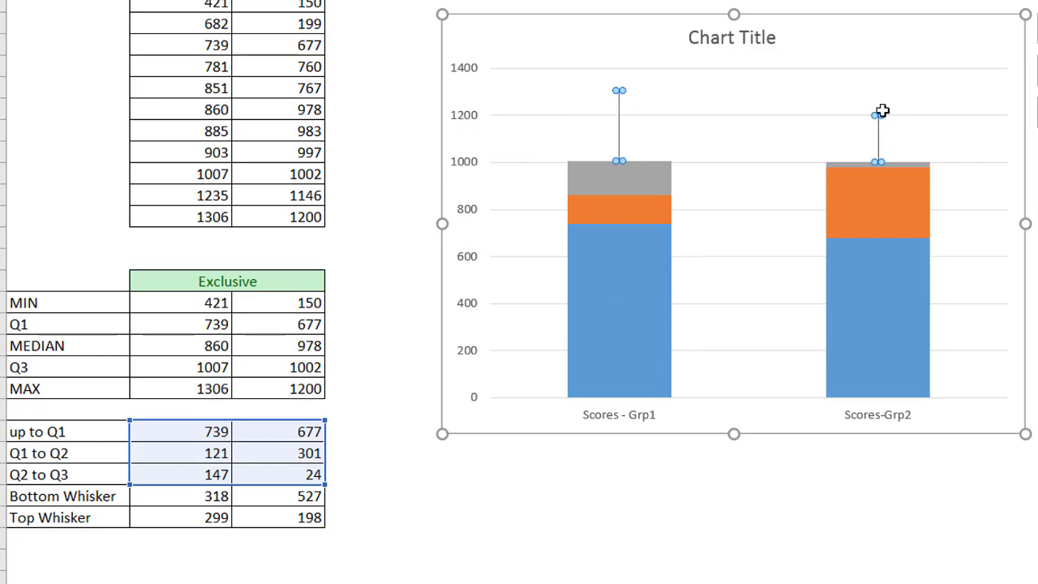
mouse_move(909, 288)
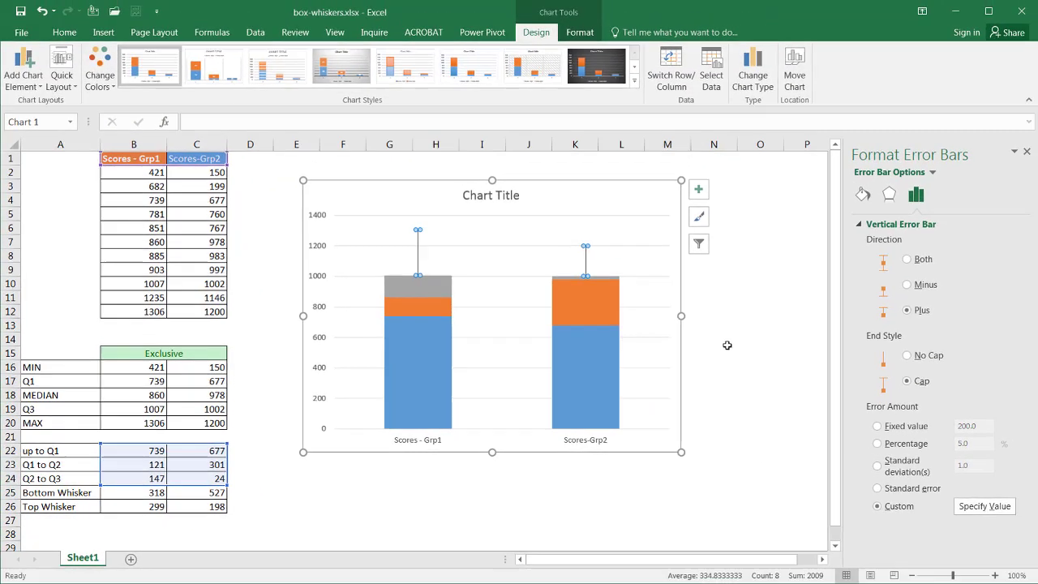
Add error bars to the lowest blue series (up to Q1) with the direction set to Minus
click(413, 369)
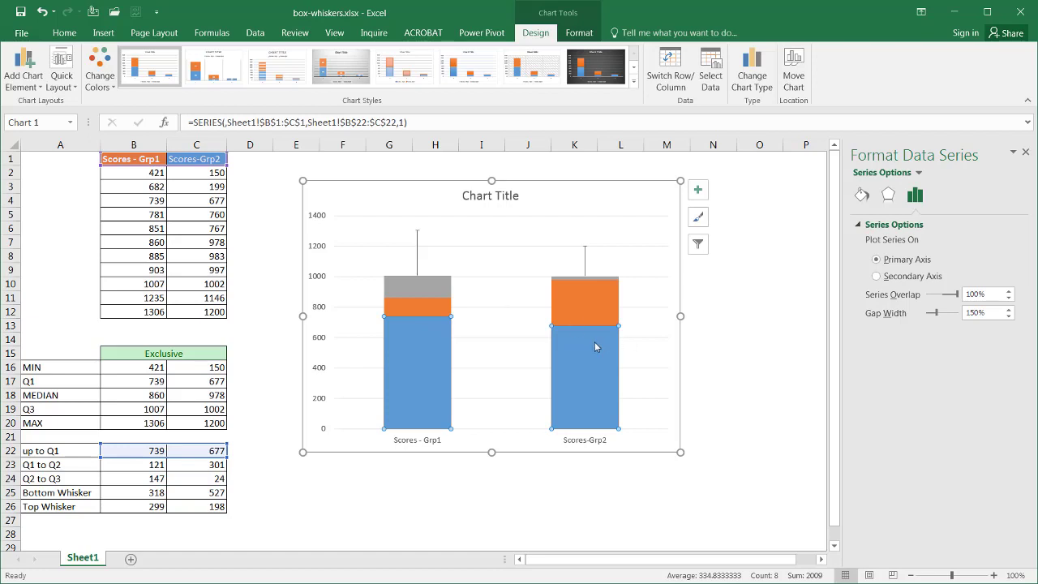
click(34, 77)
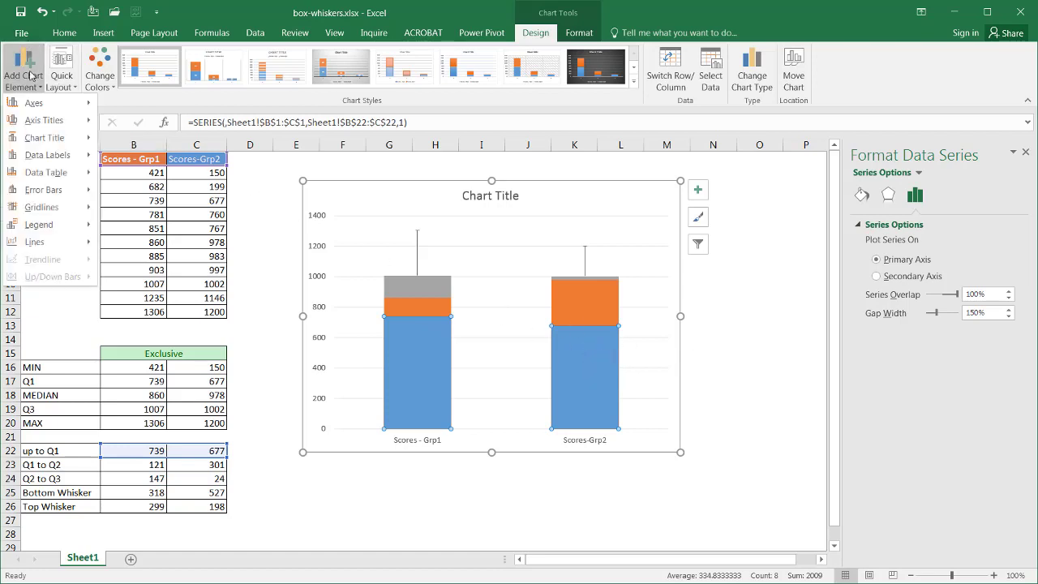
mouse_move(71, 190)
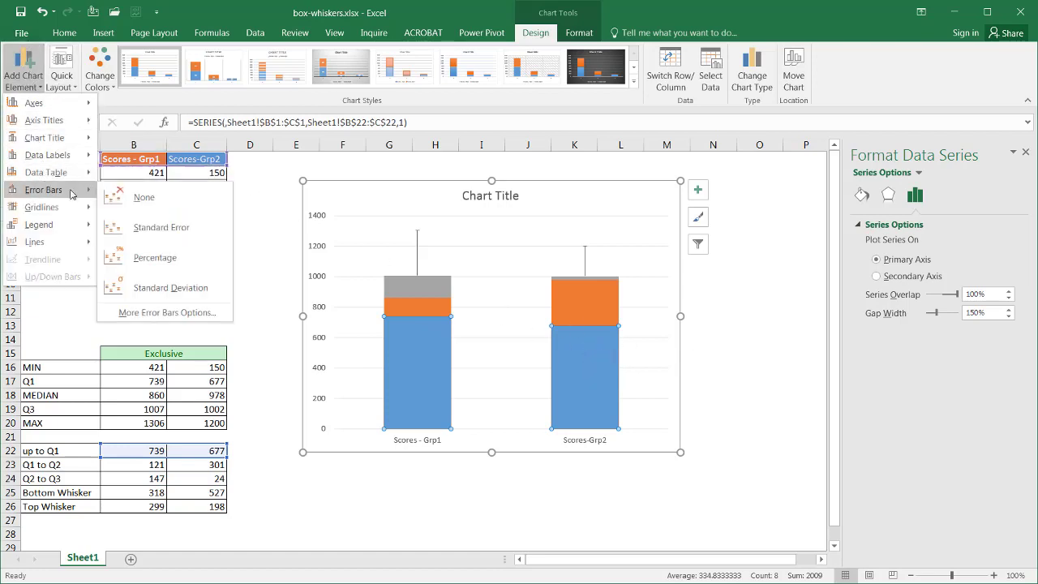
click(163, 313)
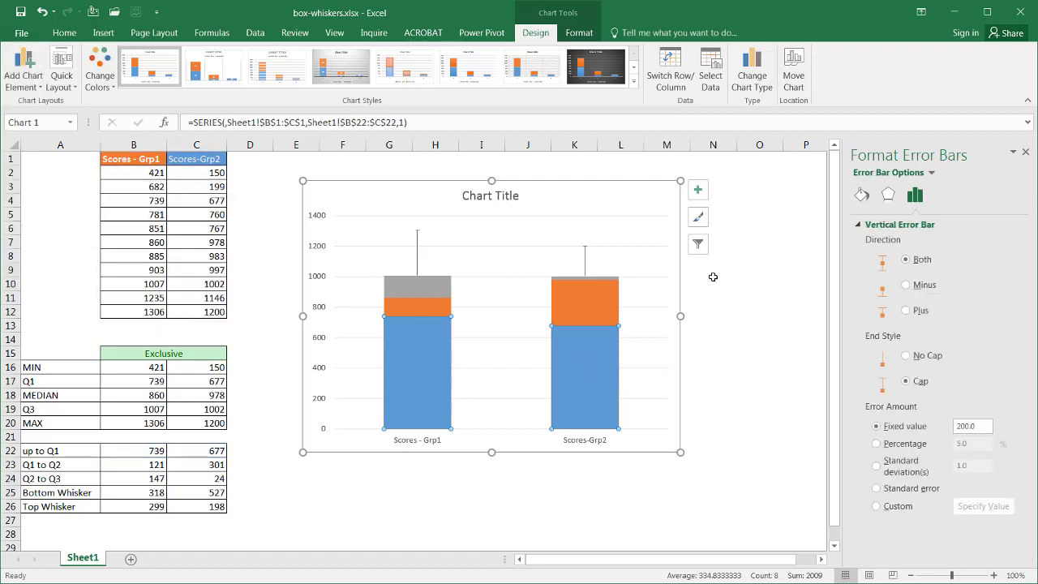
click(906, 286)
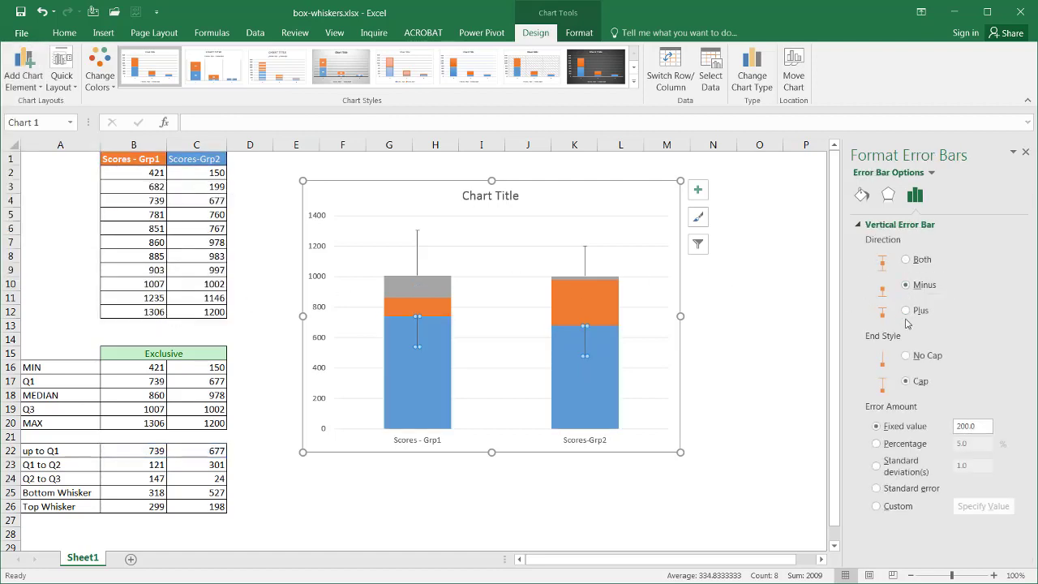
Give the lower error bars a custom negative error value from the Bottom Whisker cells B25:C25
click(877, 506)
click(983, 506)
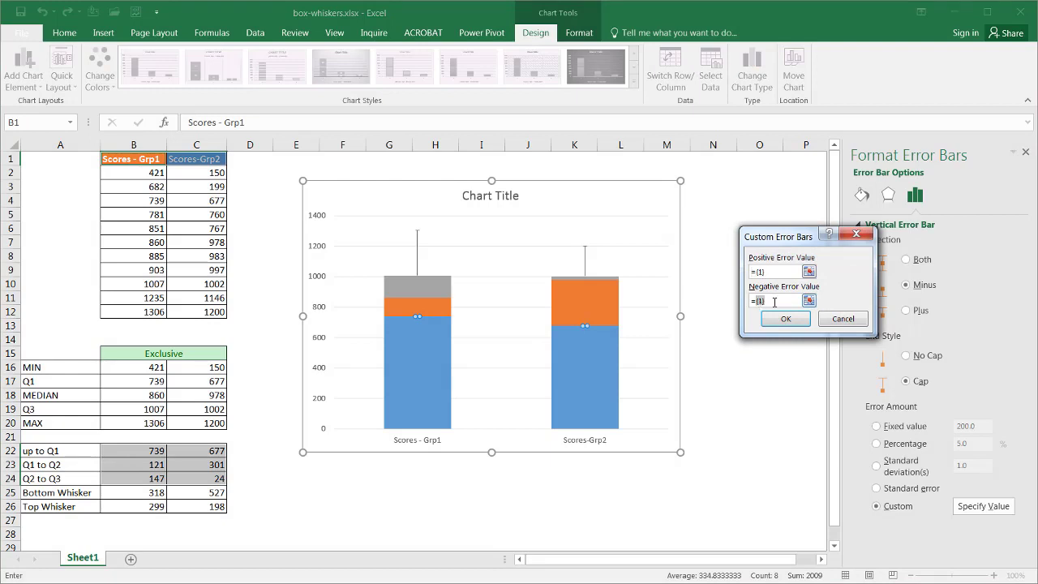
key(BackSpace)
key(BackSpace)
drag(126, 493, 212, 494)
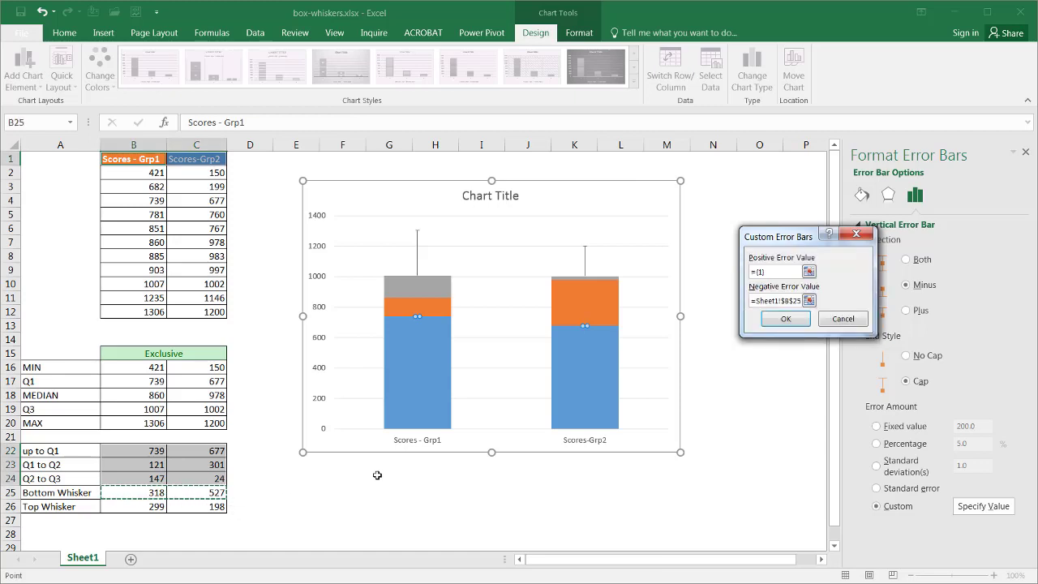
click(785, 319)
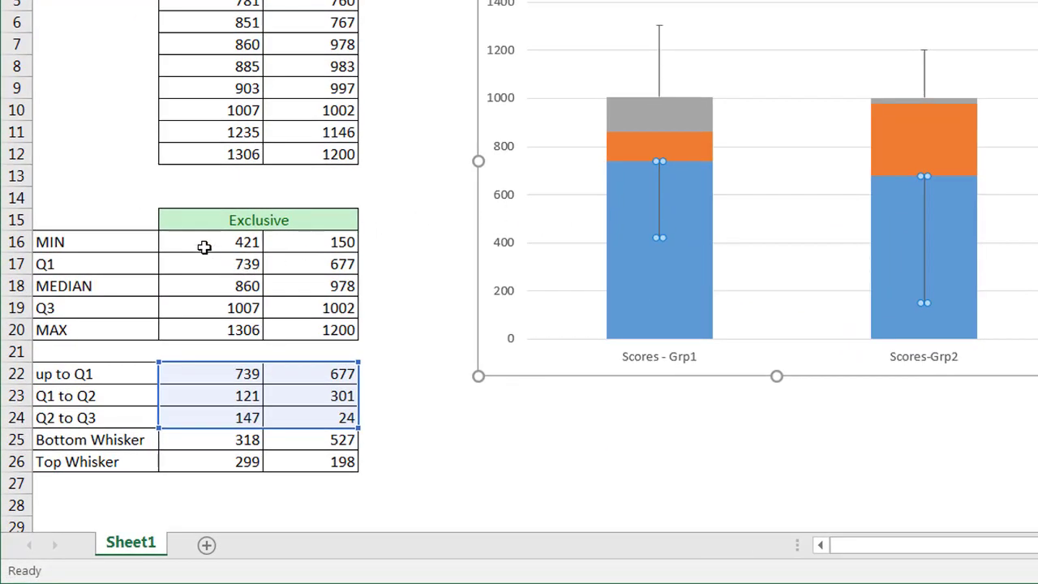
mouse_move(658, 252)
mouse_move(930, 322)
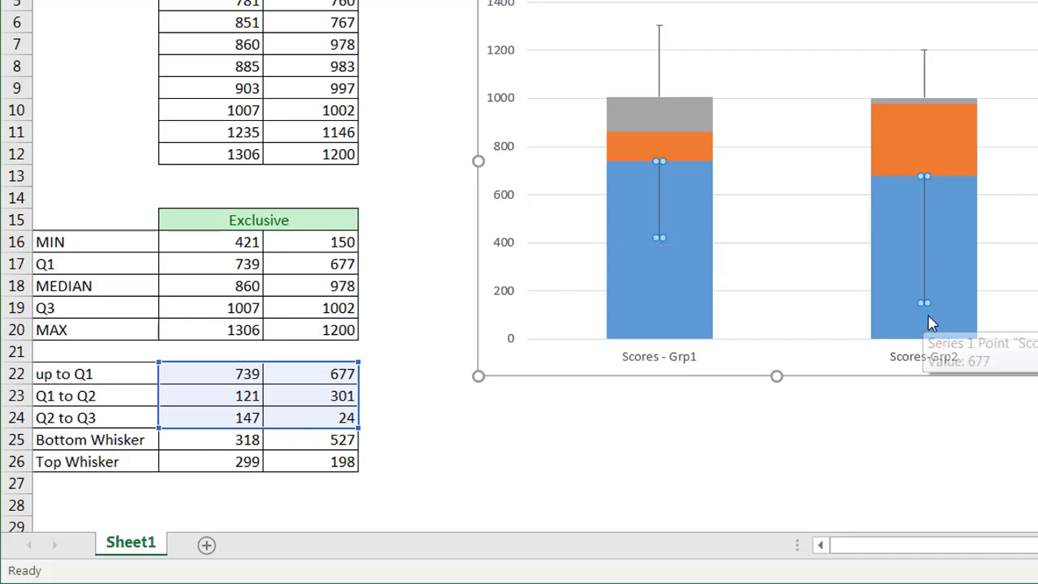
Set the lowest blue series (up to Q1) to No Fill in both columns
click(687, 226)
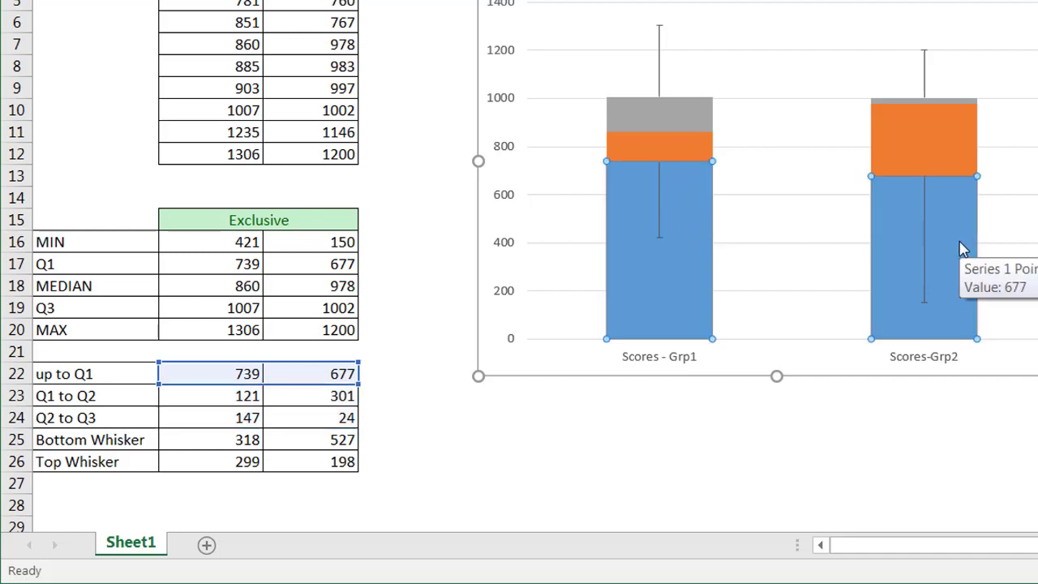
mouse_move(691, 215)
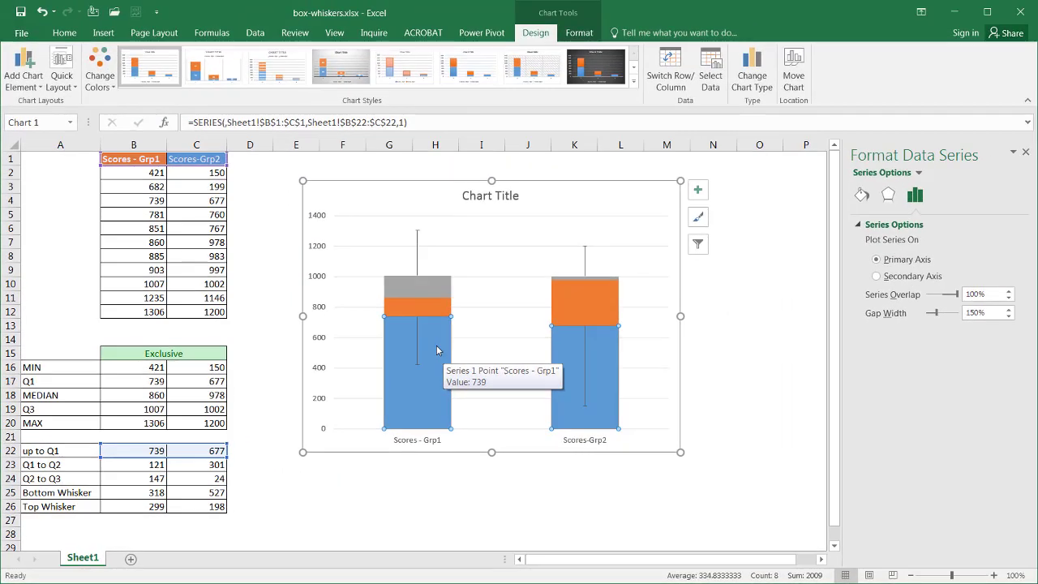
right_click(692, 215)
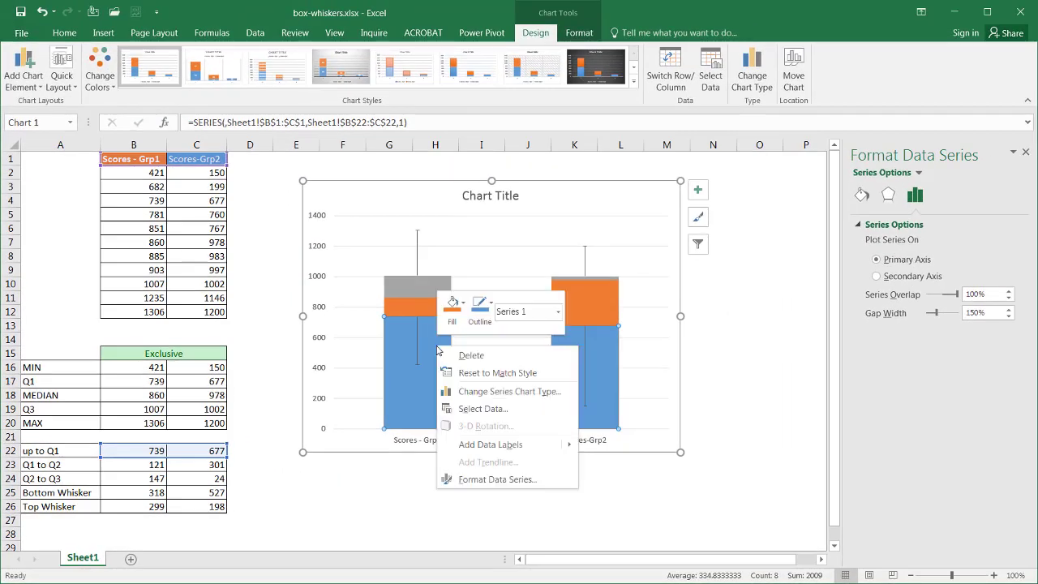
click(461, 305)
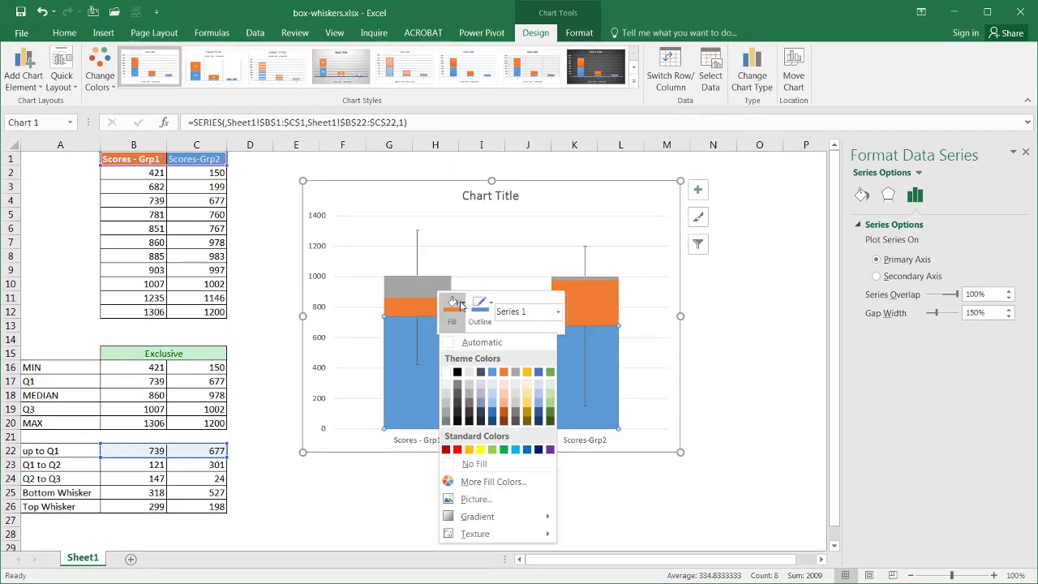
click(476, 464)
click(514, 502)
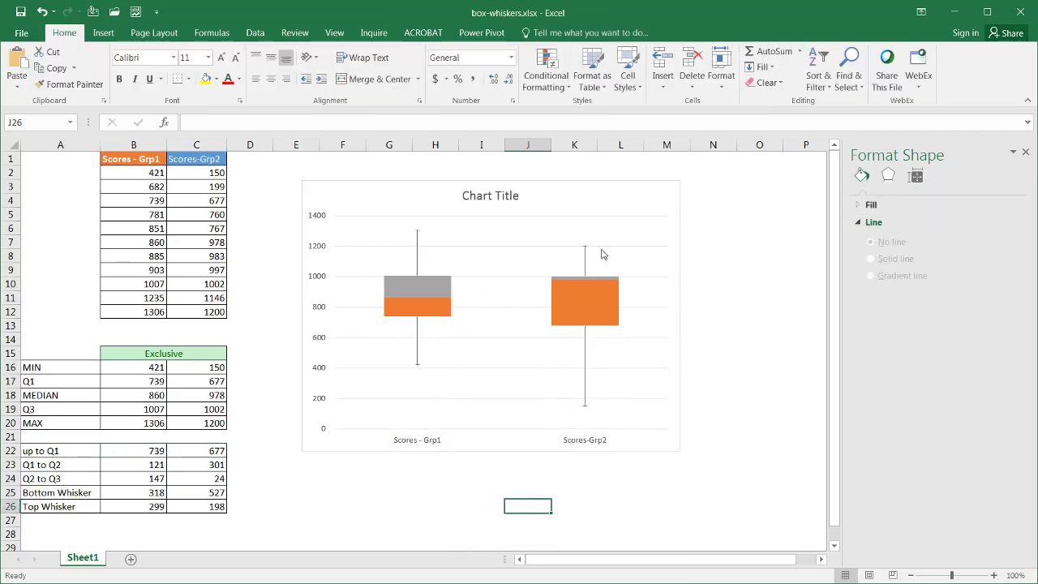
Delete the major horizontal gridlines from the chart and deselect it
click(638, 246)
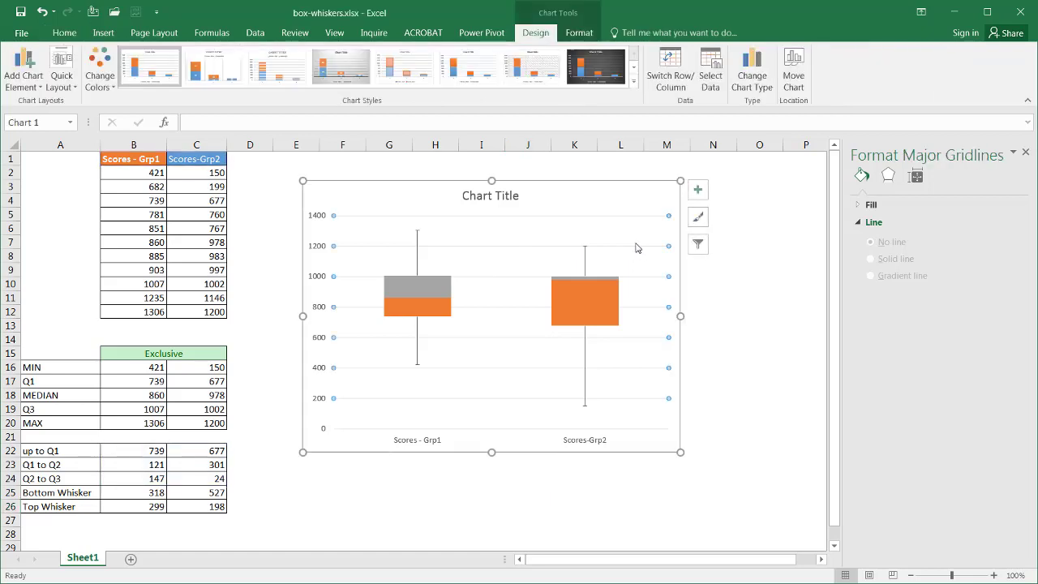
click(520, 227)
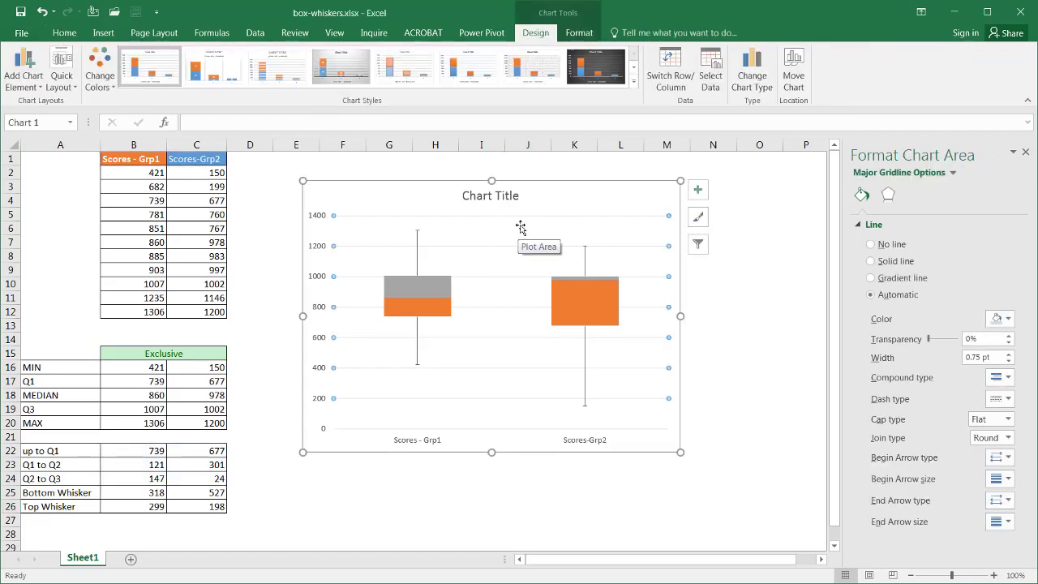
click(746, 367)
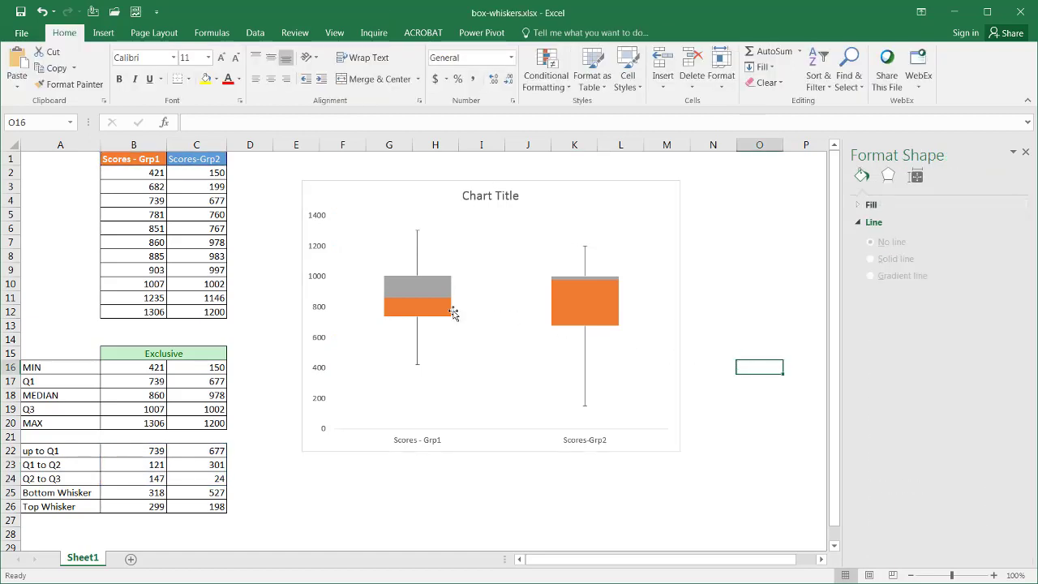
mouse_move(434, 309)
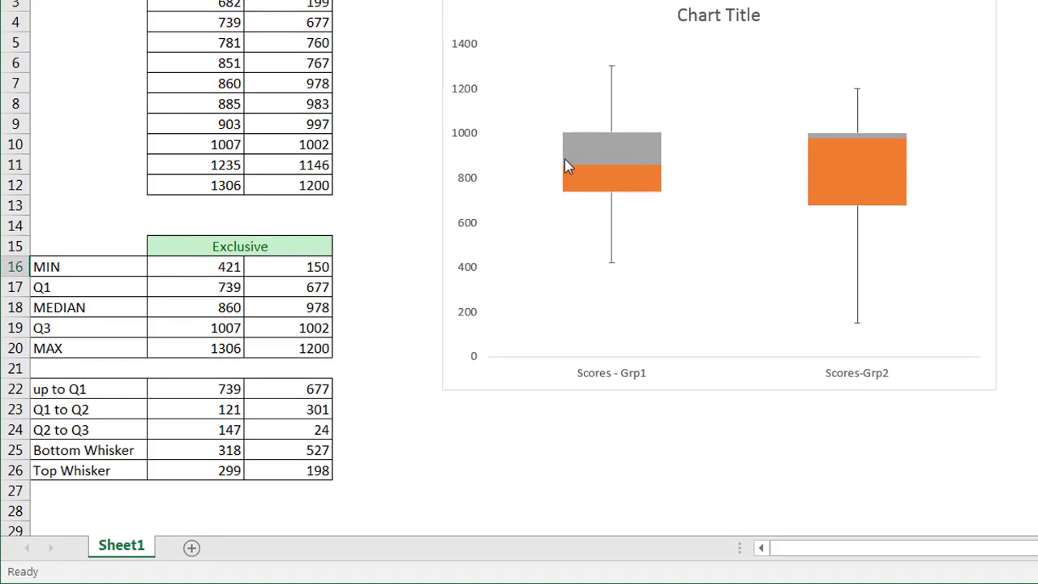
mouse_move(616, 189)
mouse_move(623, 157)
mouse_move(854, 143)
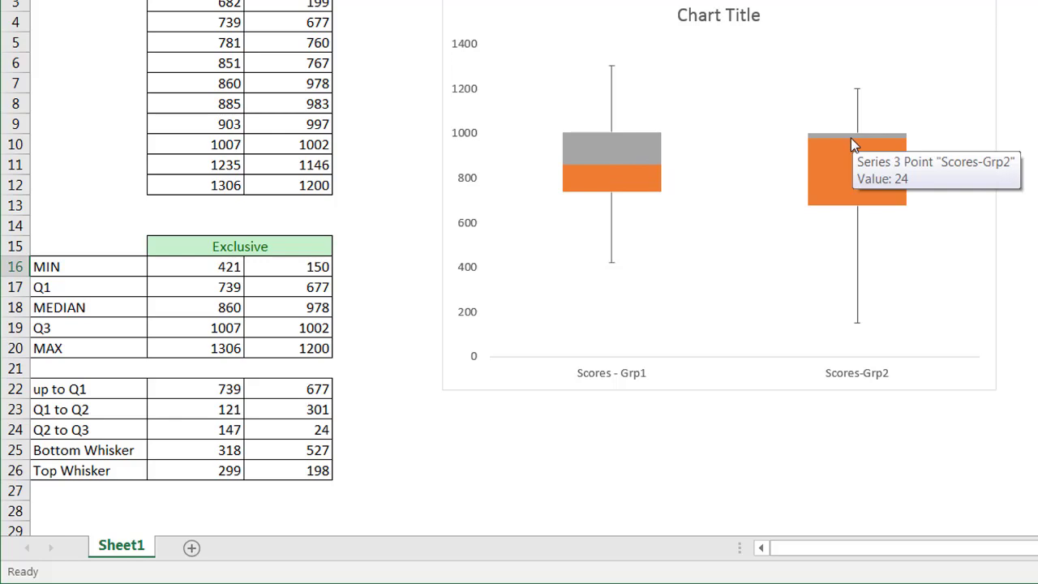